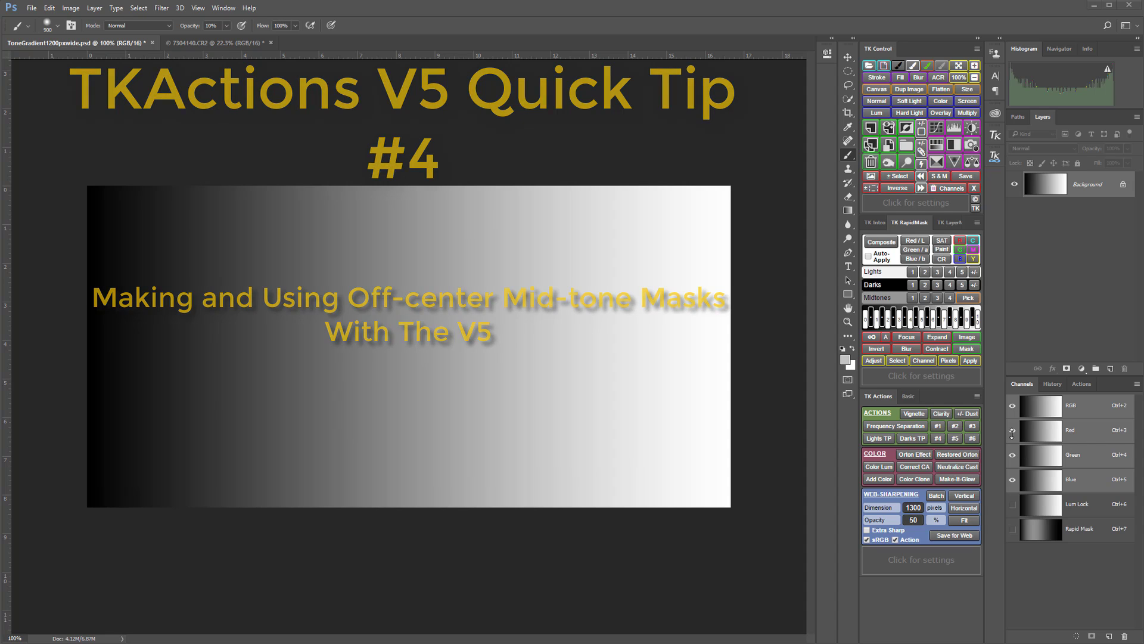
- Brighten the Zone 6 Rapid Mask with Levels white input 207 and load it as a selection
click(933, 328)
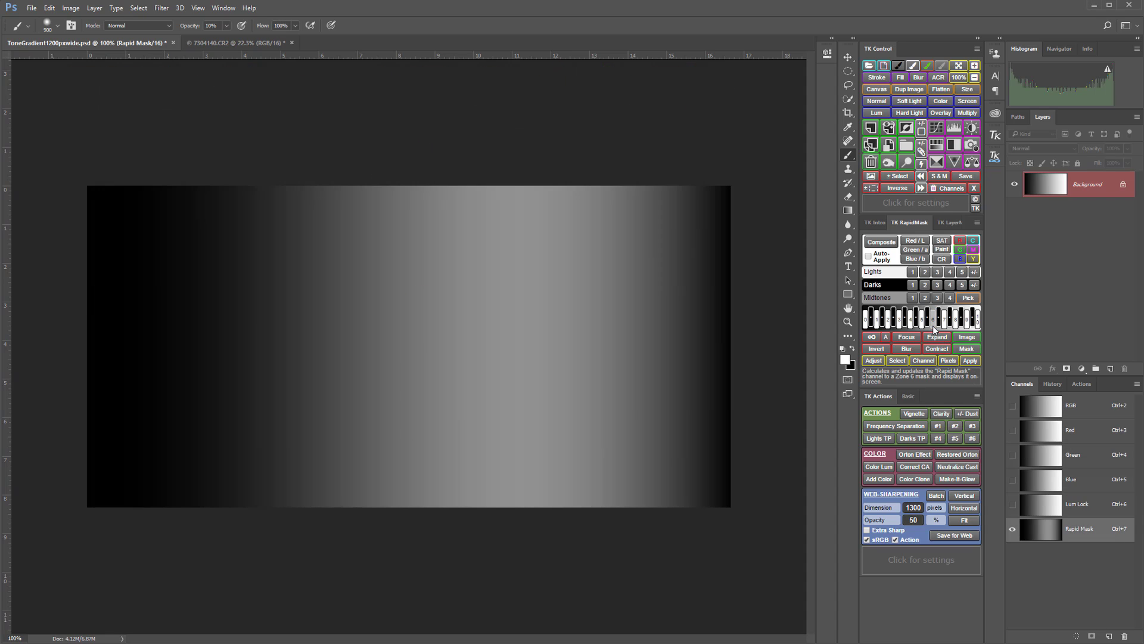
click(871, 339)
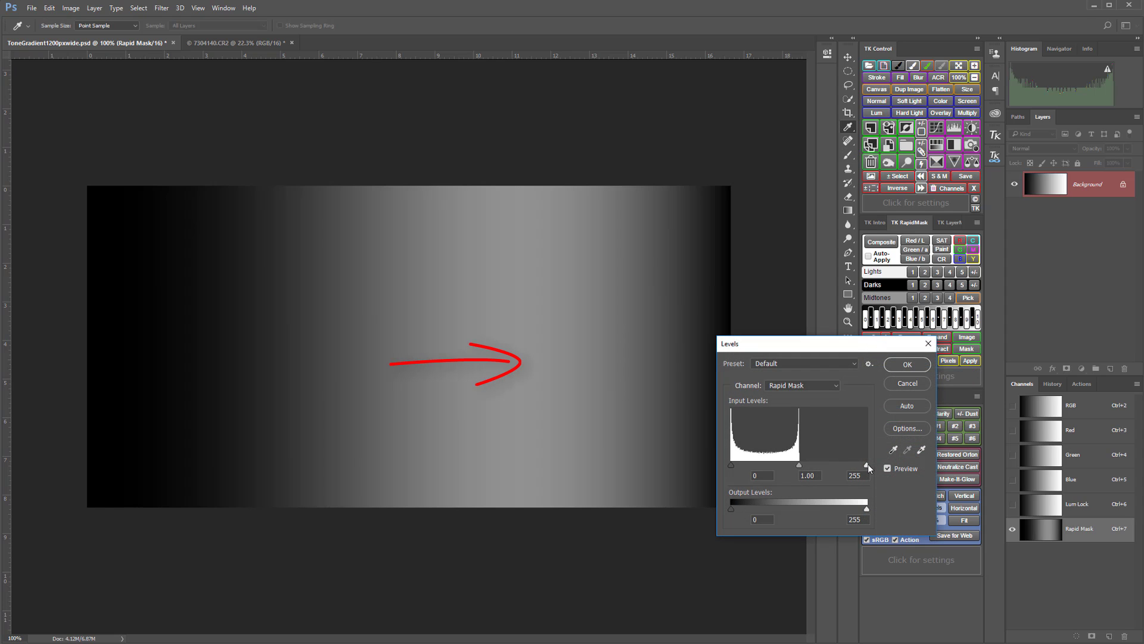
drag(866, 465, 841, 468)
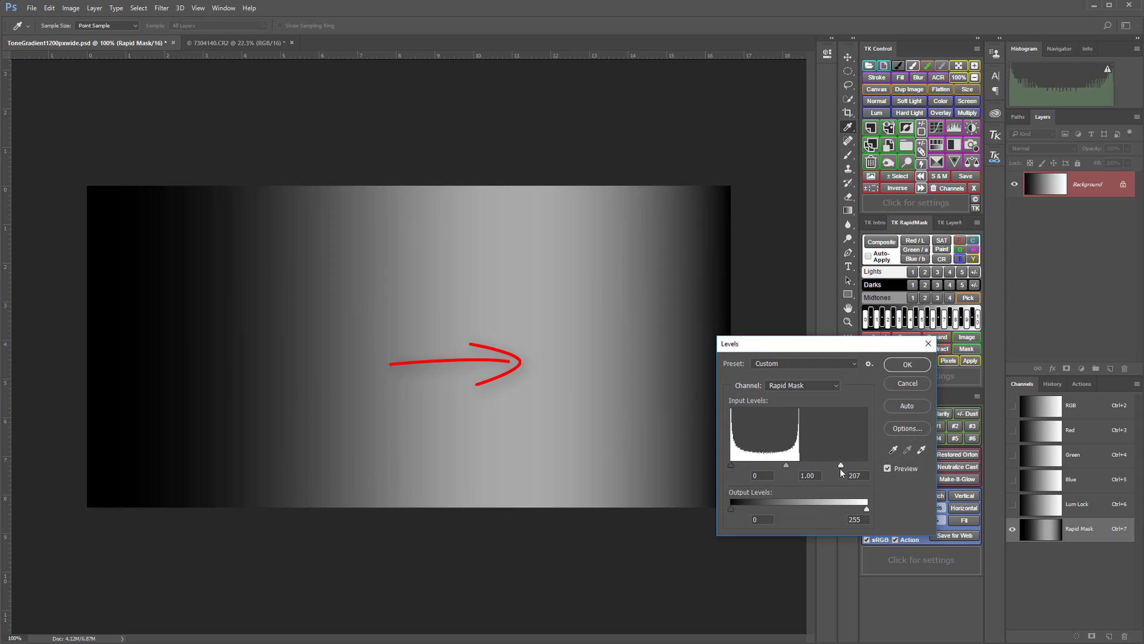
click(907, 364)
click(898, 362)
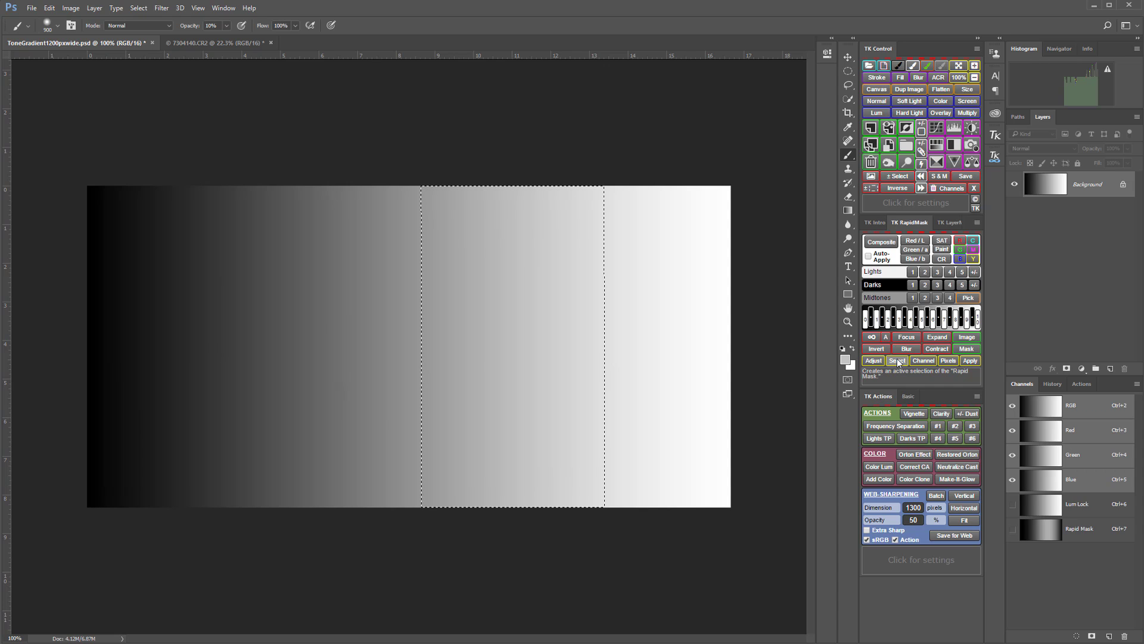
- Expand the TKActionsV4 panel to show its Spectrum zone options
click(996, 135)
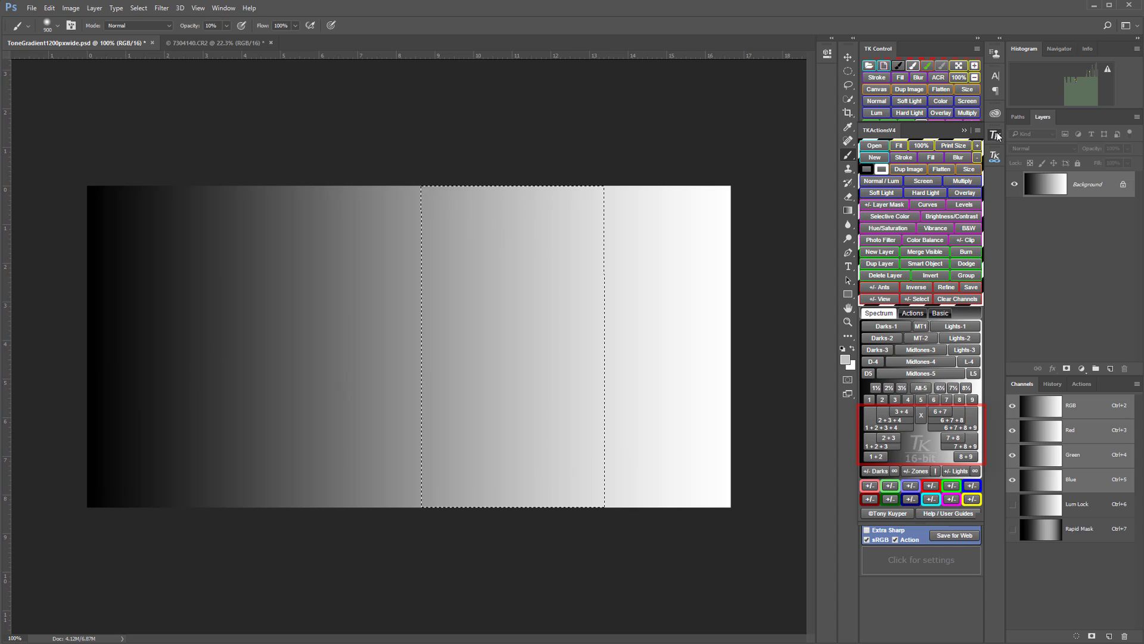
- Collapse the TKActionsV4 panel and deselect the gradient's midtone band
click(996, 136)
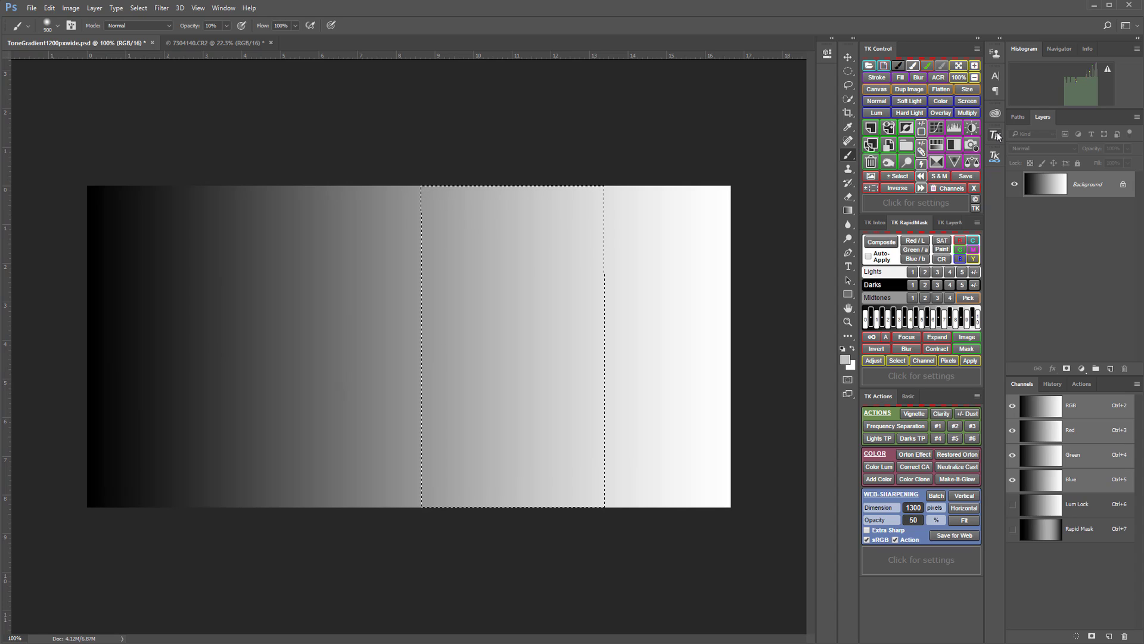
click(897, 176)
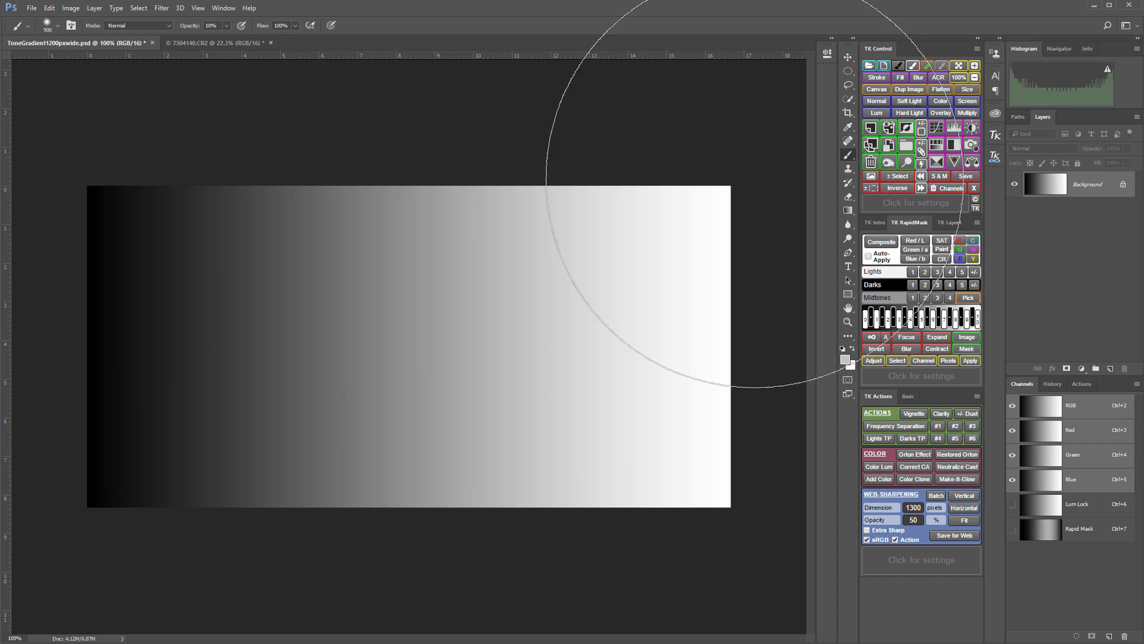
- Switch to the 7304140.CR2 landscape photo document
click(218, 42)
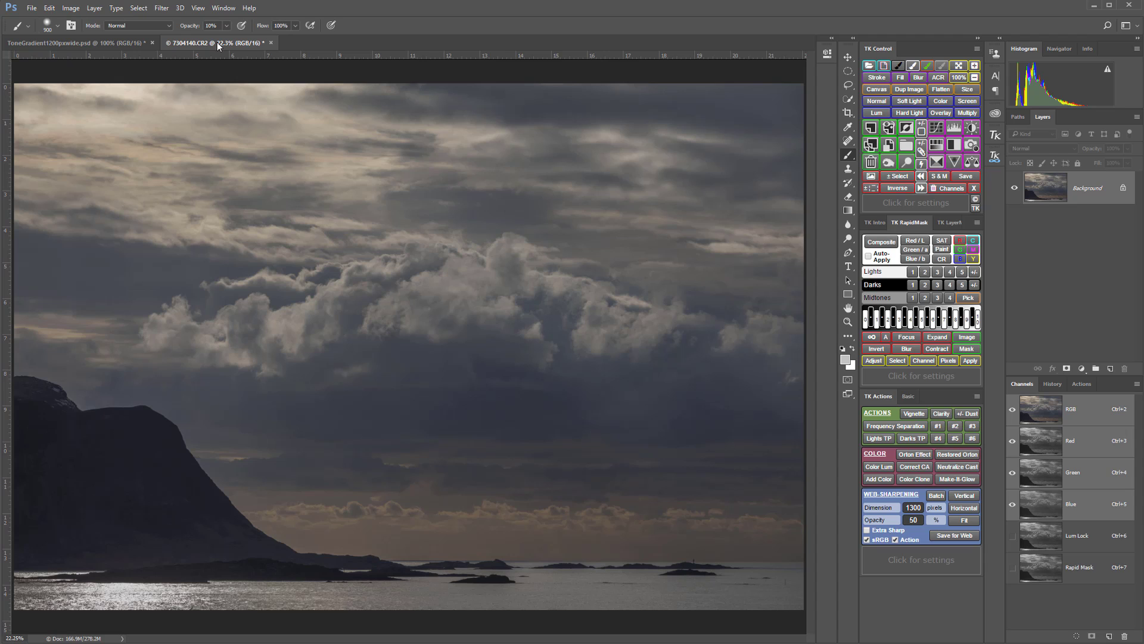
- Try Zone 2-1/2, 3 and 3-1/2 midtone masks of the photo, settling on Zone 3
click(894, 326)
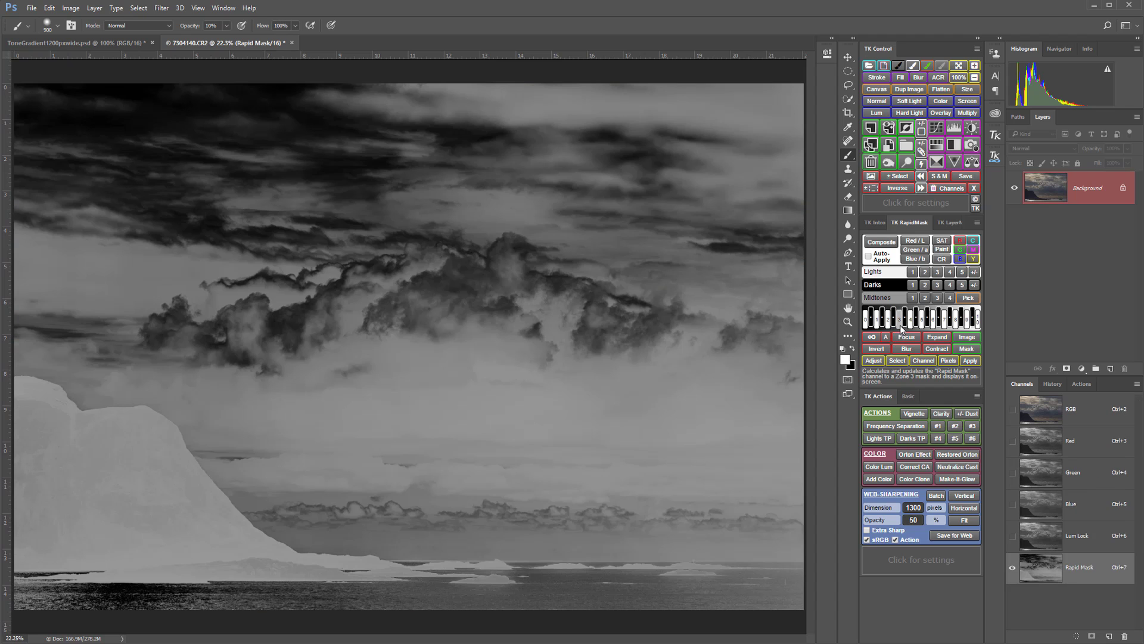
click(900, 324)
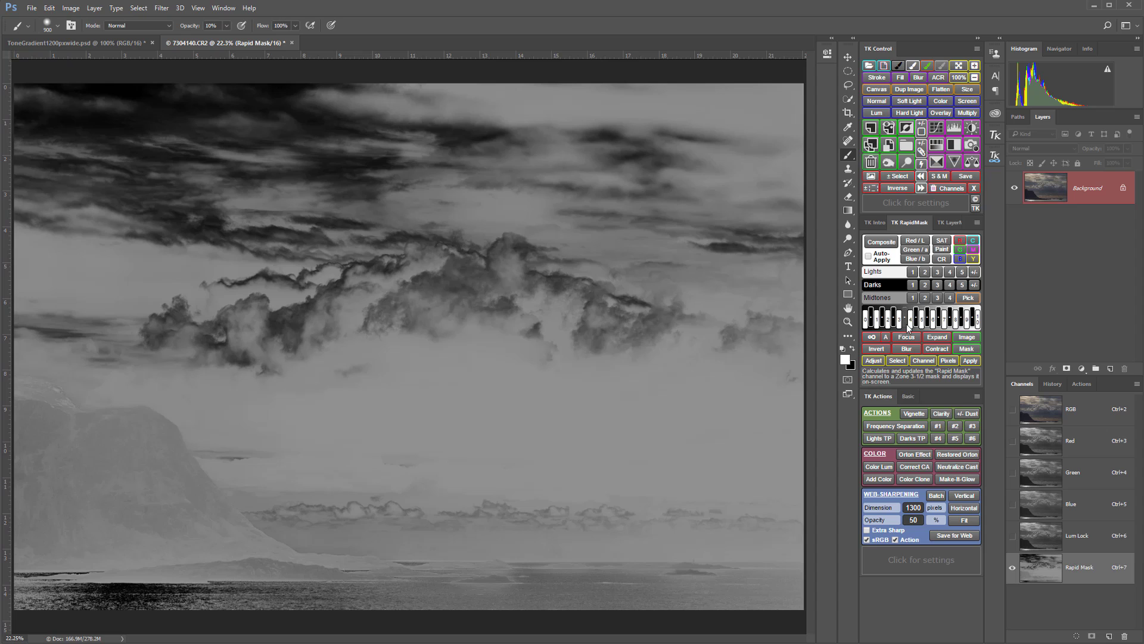
click(908, 325)
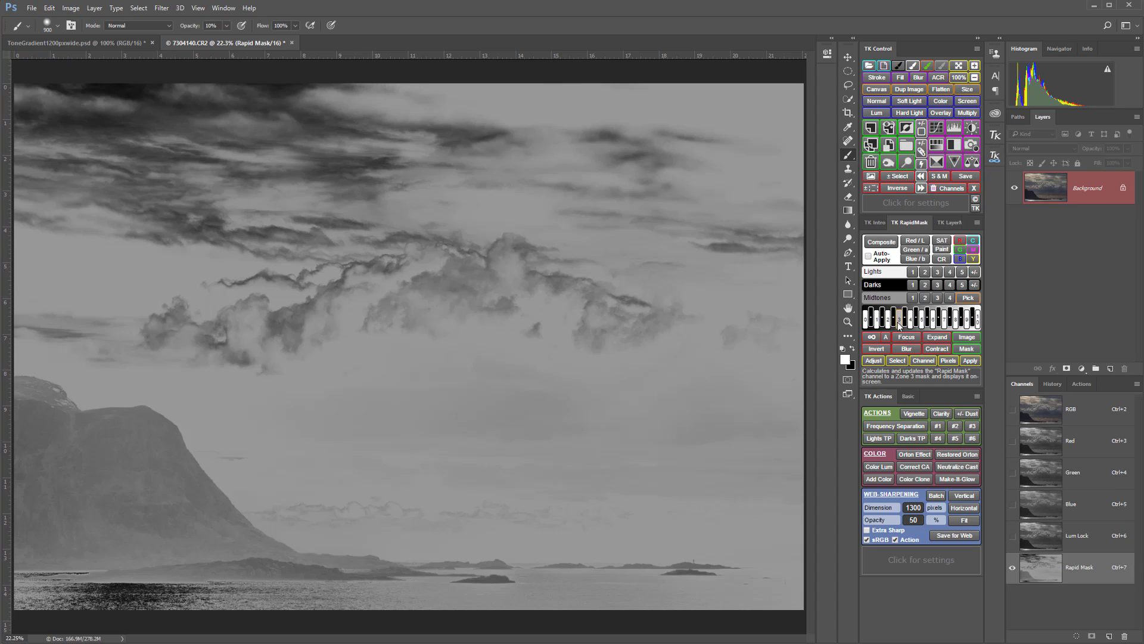
click(900, 324)
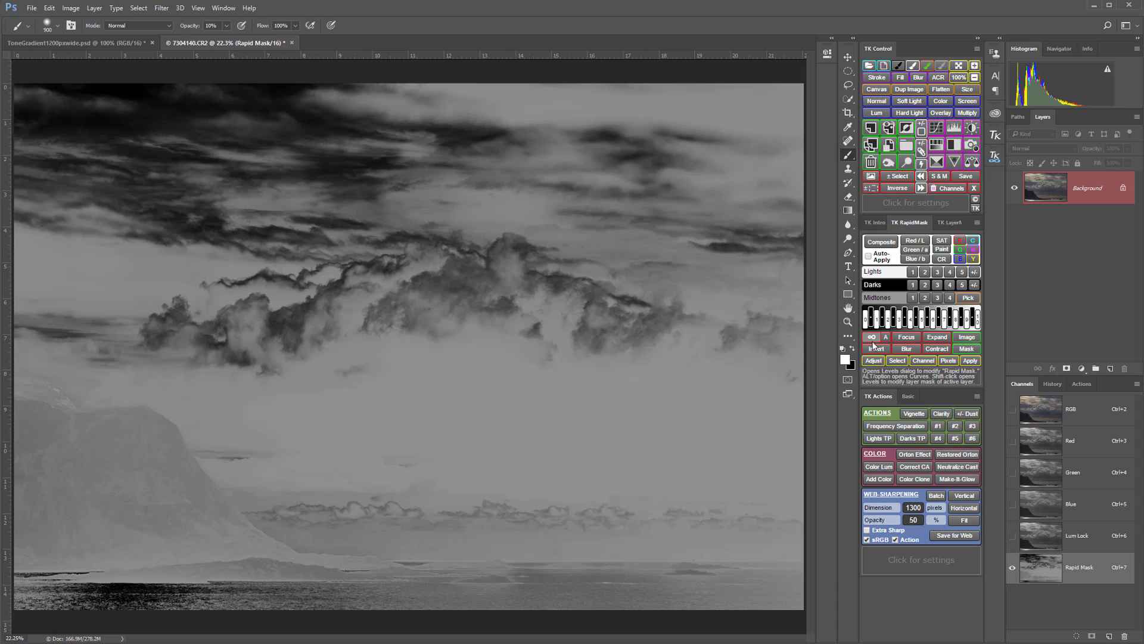
- Brighten the photo's Zone 3 Rapid Mask with Levels, setting the white input to 125
click(872, 336)
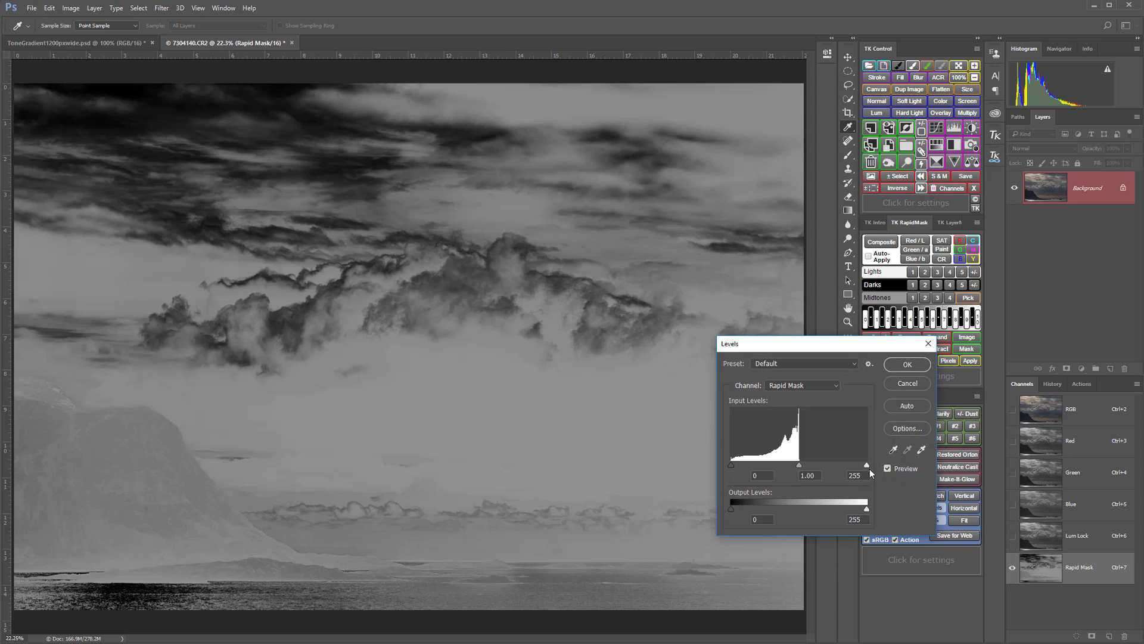
drag(868, 464, 762, 466)
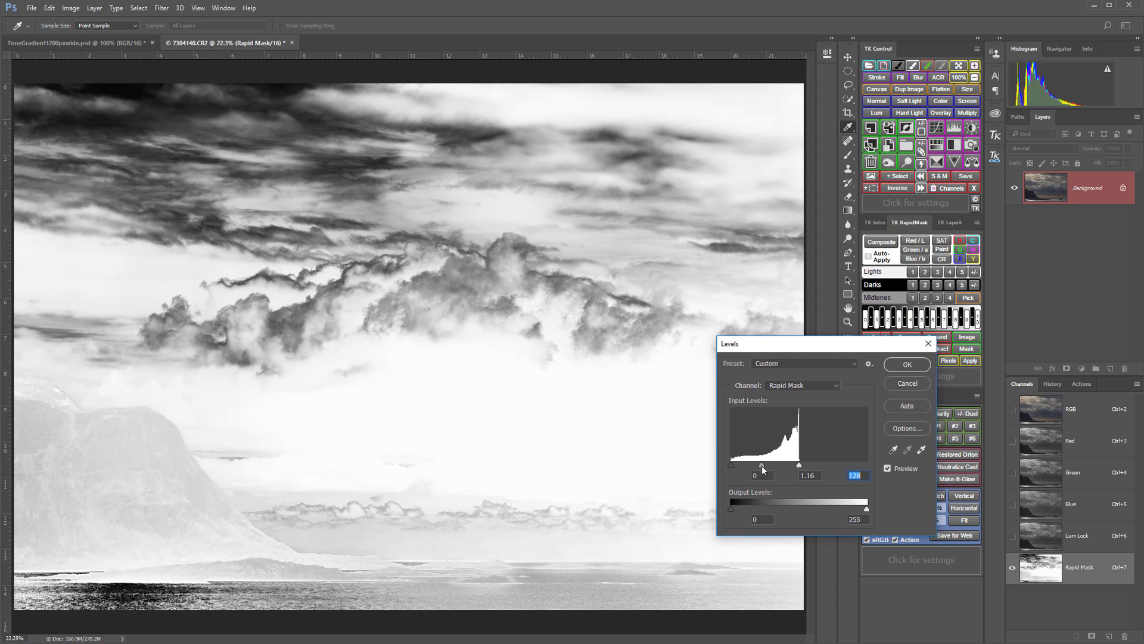
click(761, 466)
drag(798, 464, 797, 466)
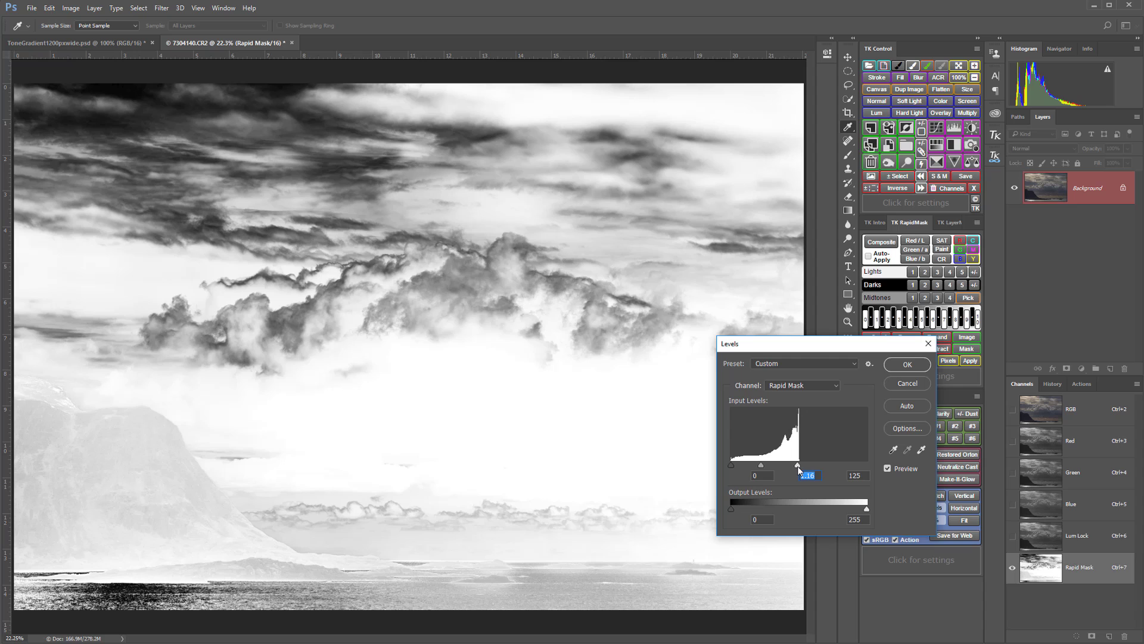
click(907, 364)
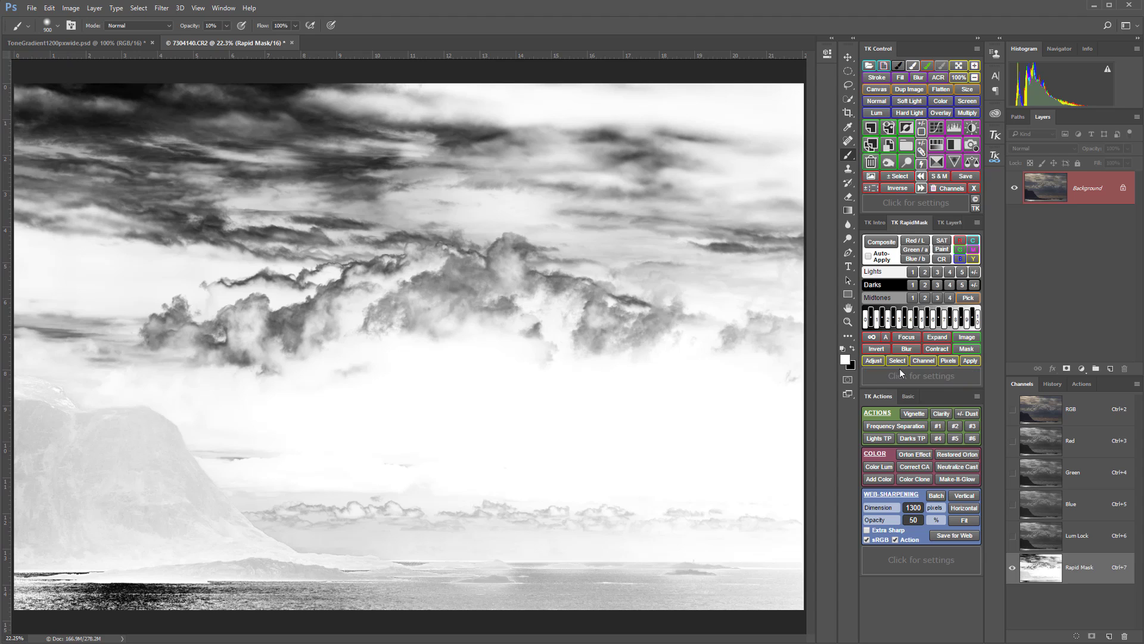
- Add a Rapid Mask-masked Levels 1 layer with white point 134 and gamma 0.58
click(874, 361)
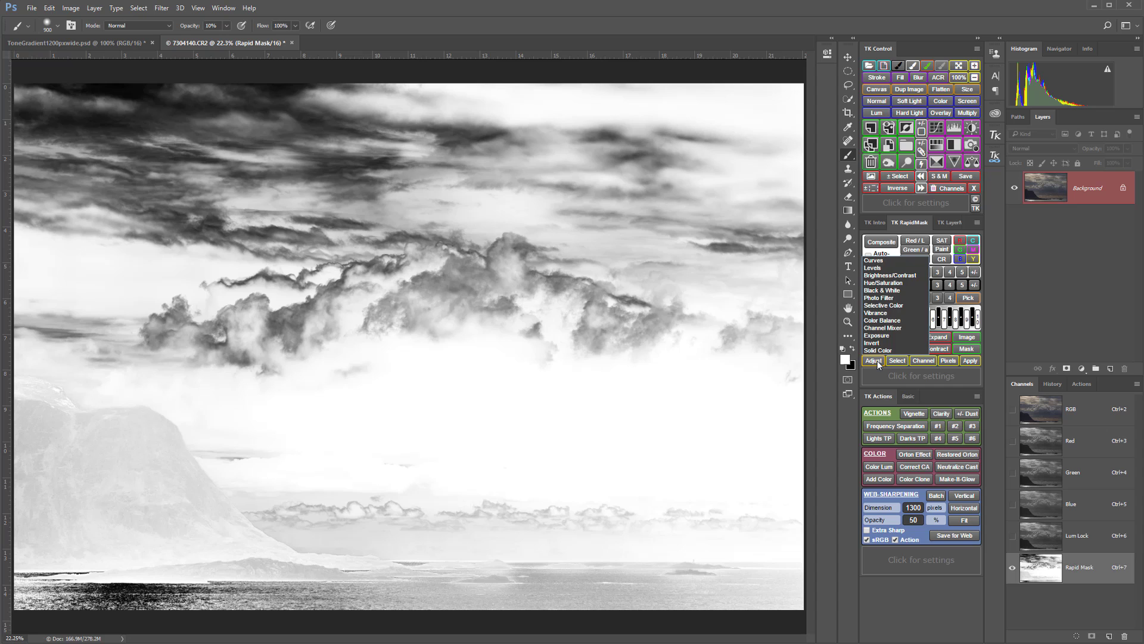
click(879, 269)
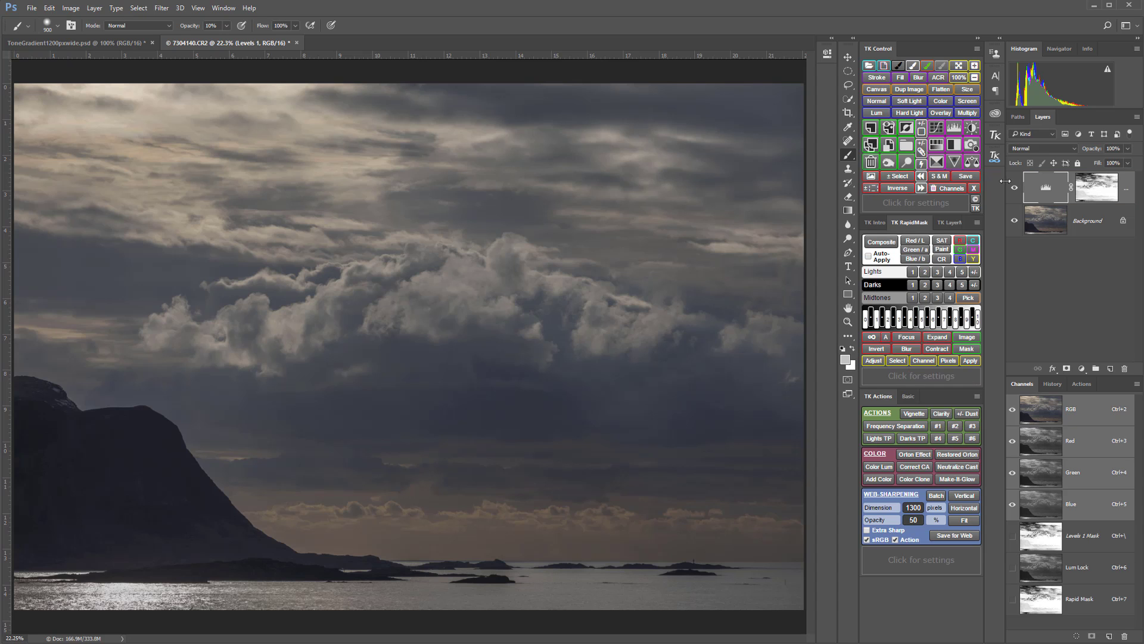
double_click(1044, 196)
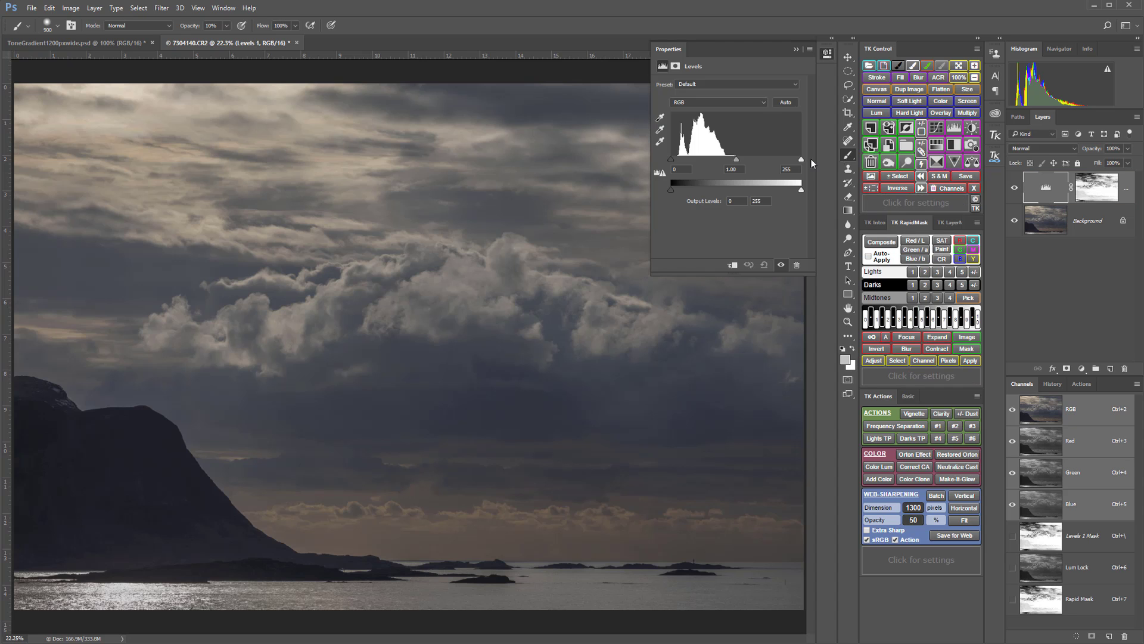
drag(801, 160, 737, 167)
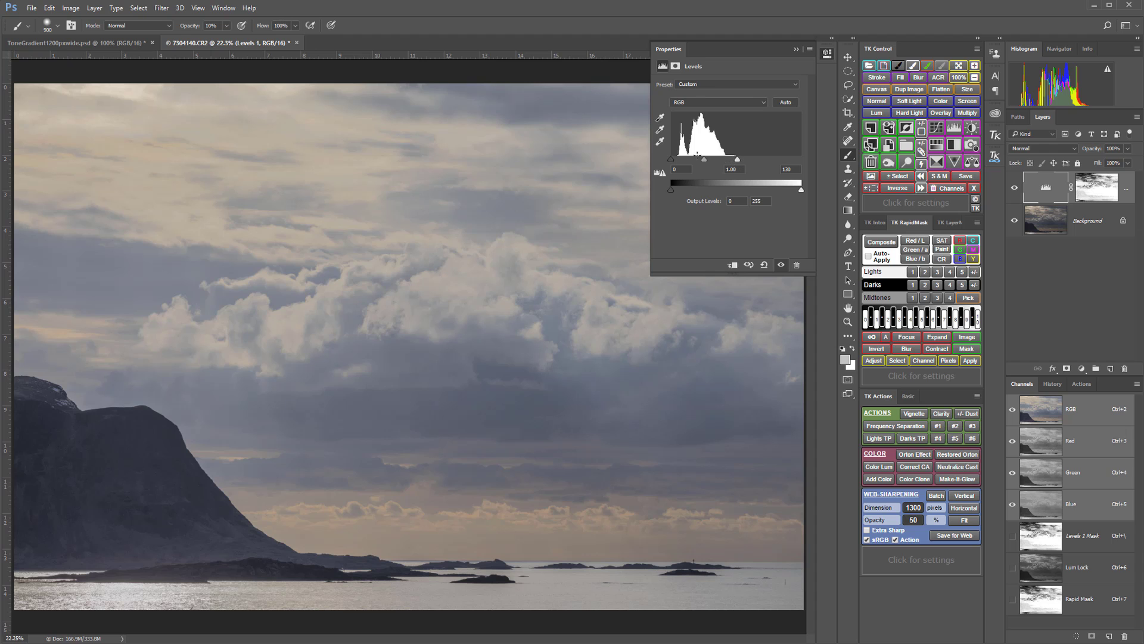
drag(705, 159, 720, 161)
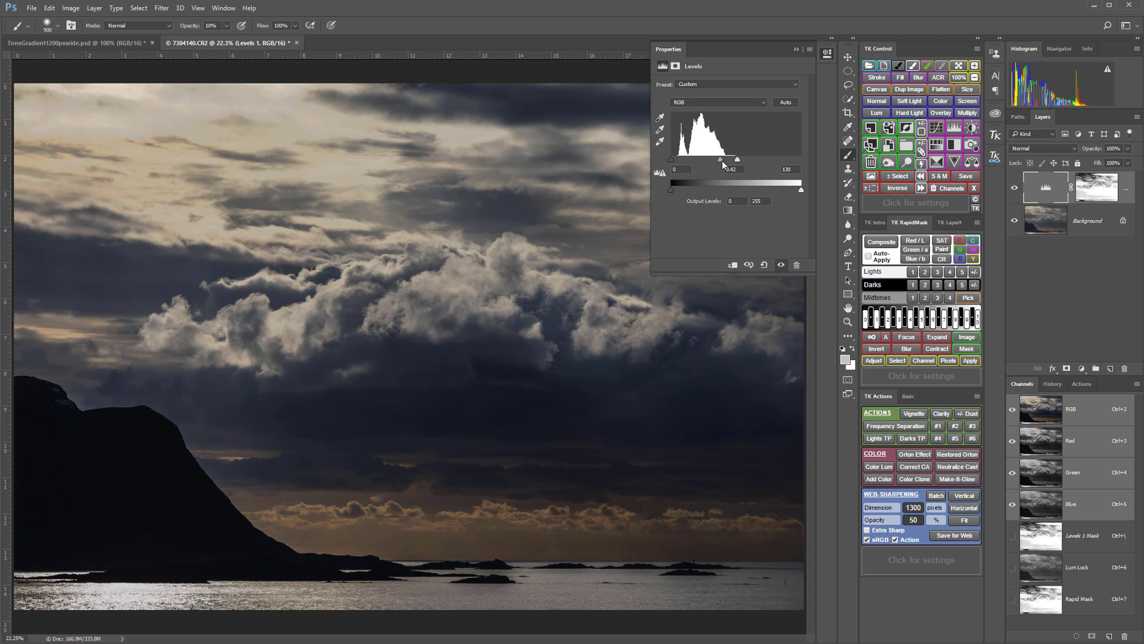
mouse_move(741, 159)
mouse_down()
mouse_move(756, 159)
mouse_move(742, 163)
mouse_up()
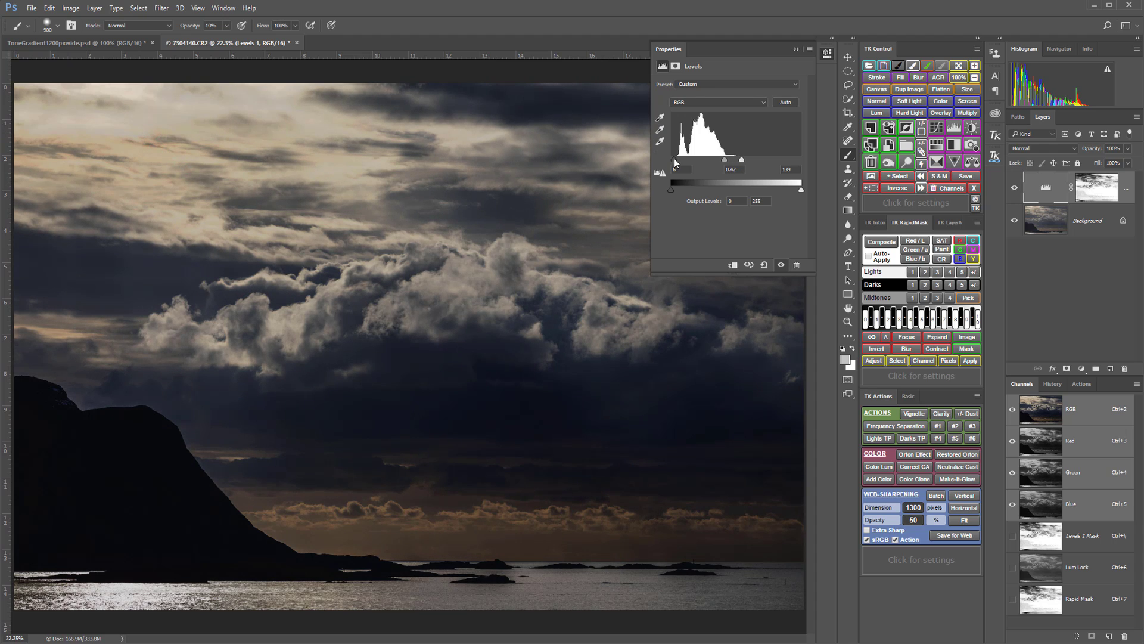
drag(725, 160, 739, 162)
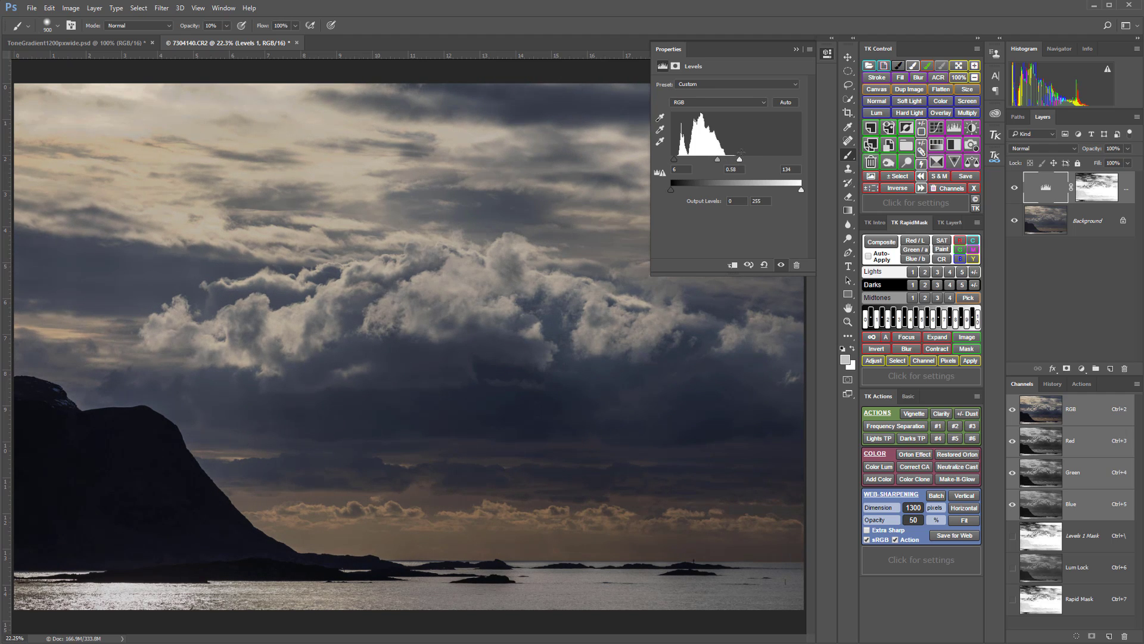
click(827, 53)
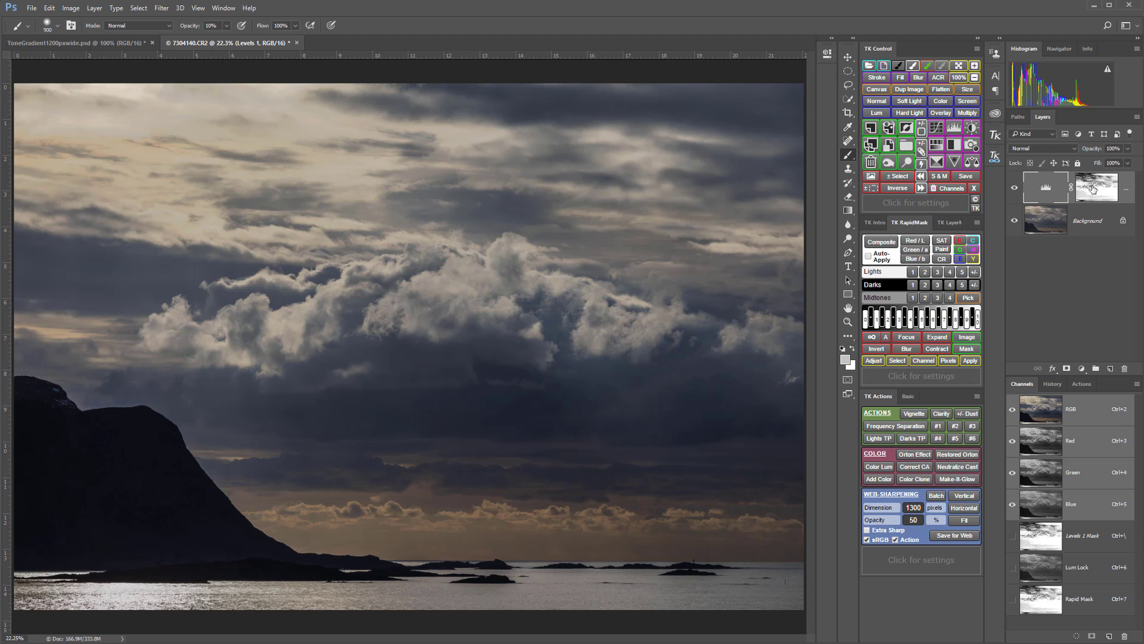
- Toggle the Levels 1 mask off and on to compare, then re-enable and target it
shift+click(1093, 189)
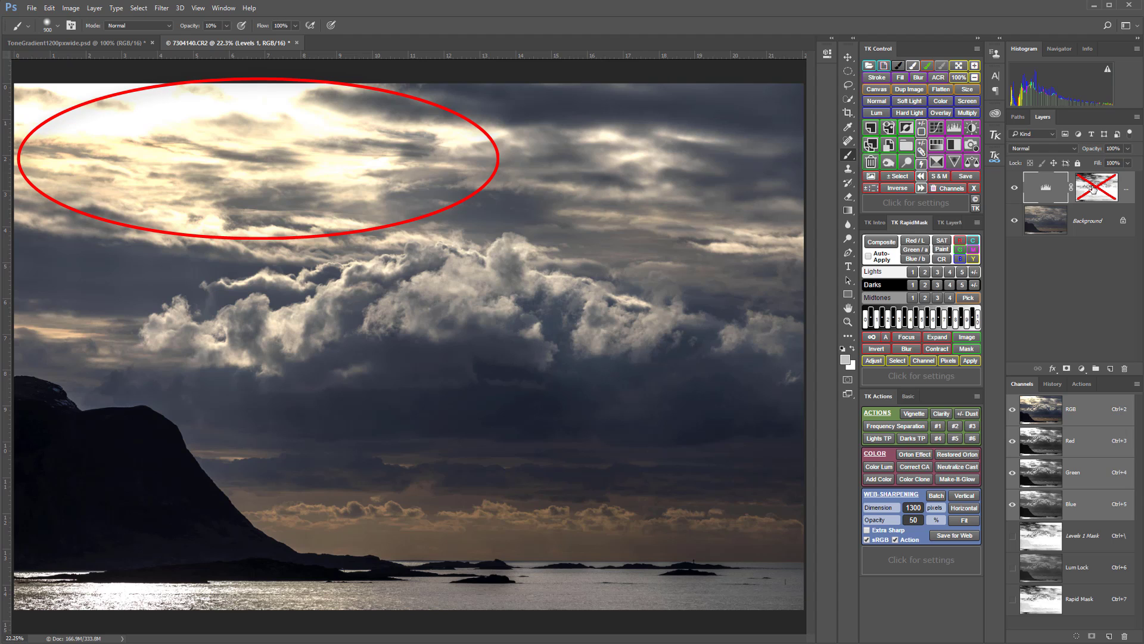
shift+click(1093, 189)
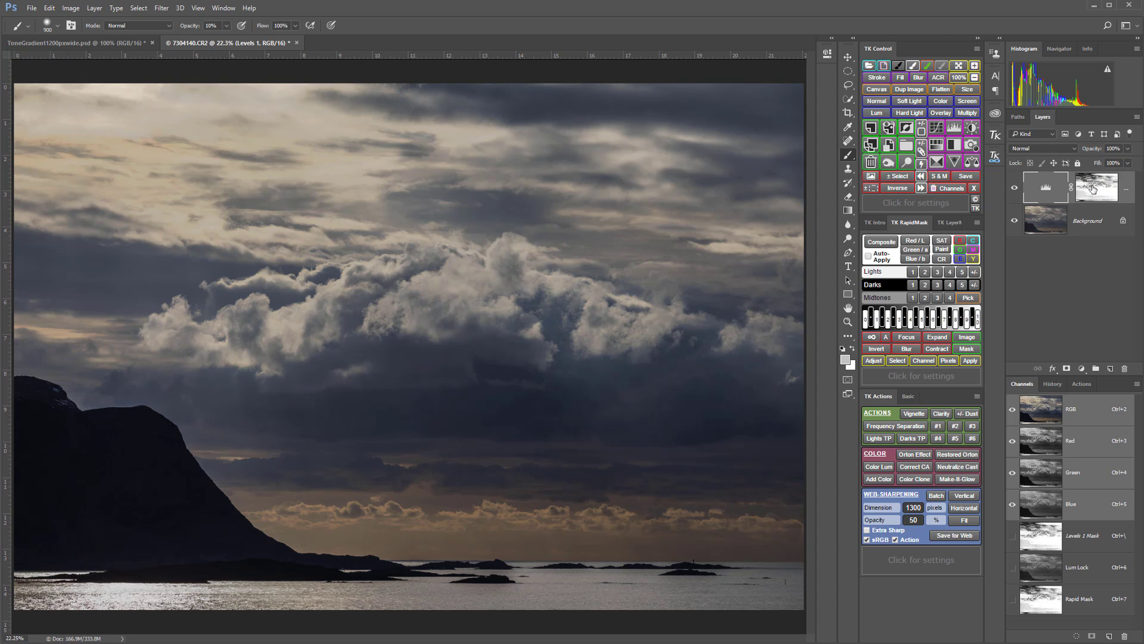
shift+click(1093, 189)
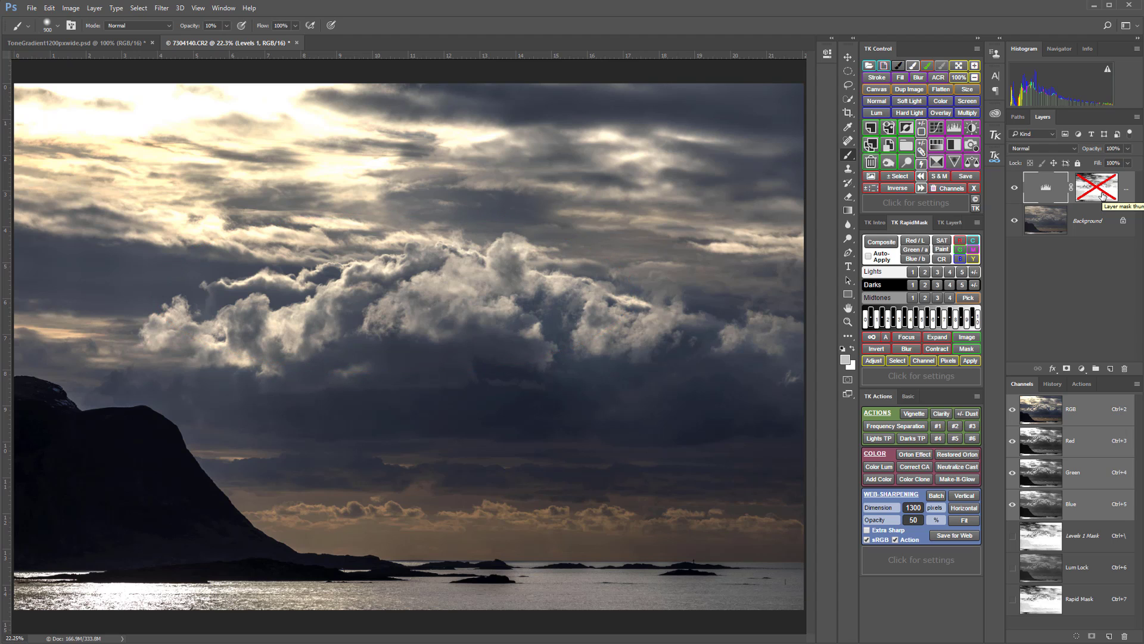
shift+click(1102, 195)
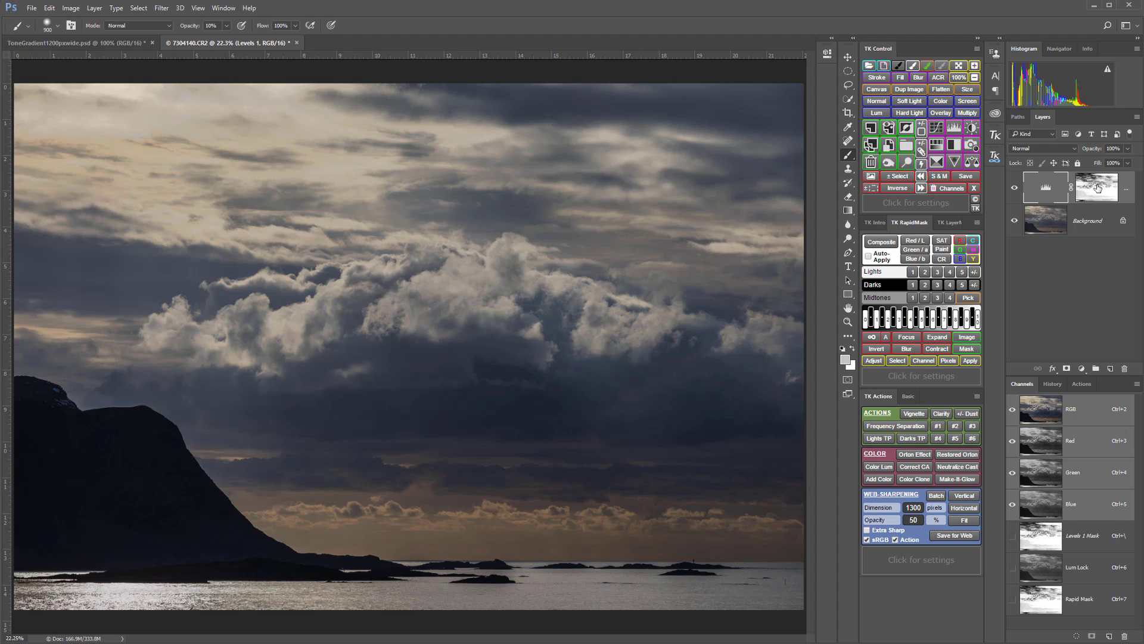
click(1103, 195)
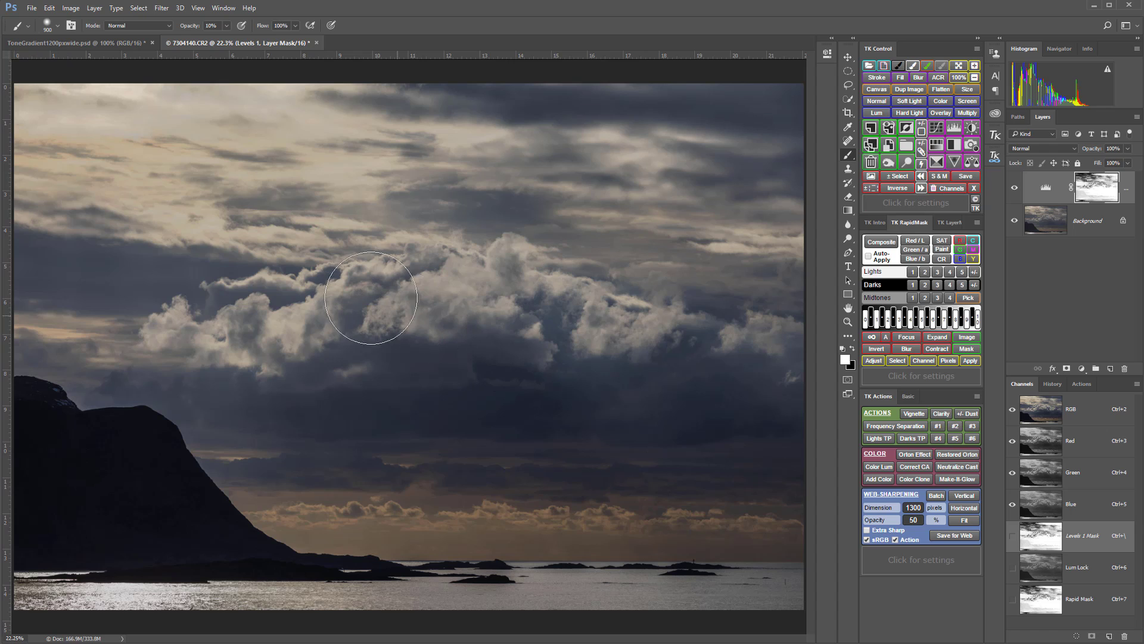
- Paint white into the Levels 1 mask over the clouds at 30% then 20%, then switch to black at 40%
key(3)
mouse_move(550, 269)
mouse_down()
mouse_move(170, 322)
mouse_move(219, 330)
mouse_move(349, 288)
mouse_move(435, 281)
mouse_move(550, 312)
mouse_move(279, 357)
mouse_move(603, 360)
mouse_move(698, 342)
mouse_move(513, 264)
mouse_move(526, 299)
mouse_move(590, 254)
mouse_move(664, 249)
mouse_move(761, 262)
mouse_move(793, 245)
mouse_move(752, 213)
mouse_move(593, 185)
mouse_move(737, 151)
mouse_move(535, 171)
mouse_move(517, 153)
mouse_move(480, 198)
mouse_move(611, 248)
mouse_move(707, 337)
mouse_up()
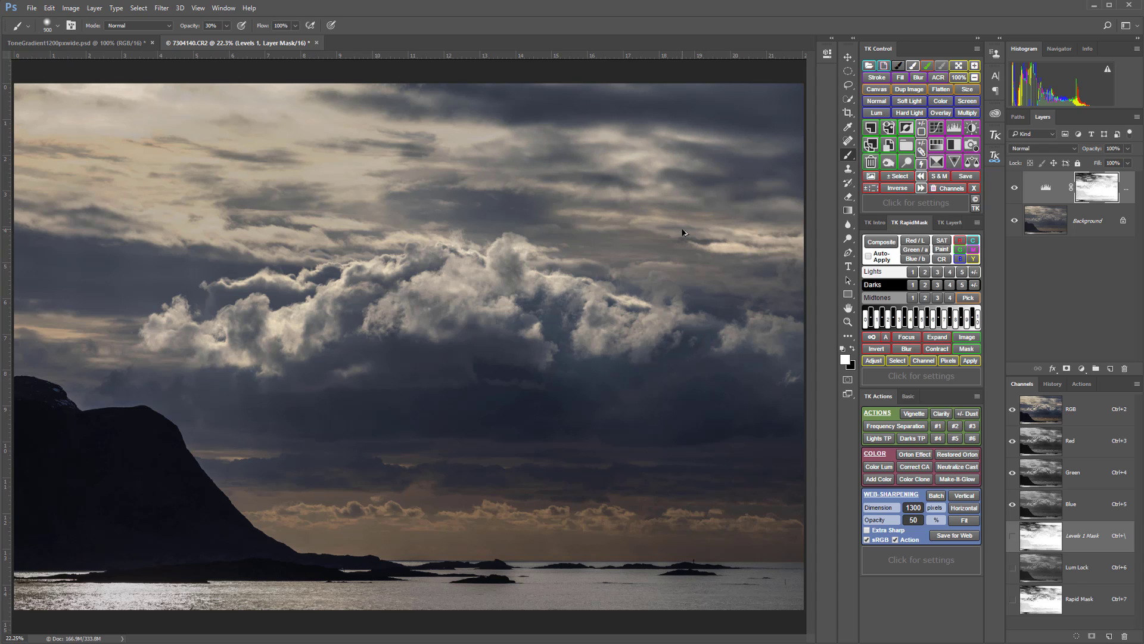
key(2)
mouse_move(669, 205)
mouse_down()
mouse_move(594, 144)
mouse_move(536, 143)
mouse_move(411, 200)
mouse_move(336, 208)
mouse_move(308, 245)
mouse_move(154, 230)
mouse_move(32, 235)
mouse_move(33, 263)
mouse_move(59, 251)
mouse_move(128, 317)
mouse_move(114, 329)
mouse_move(223, 349)
mouse_move(471, 334)
mouse_move(785, 353)
mouse_move(735, 273)
mouse_move(756, 268)
mouse_move(710, 287)
mouse_move(393, 332)
mouse_move(409, 335)
mouse_move(400, 377)
mouse_up()
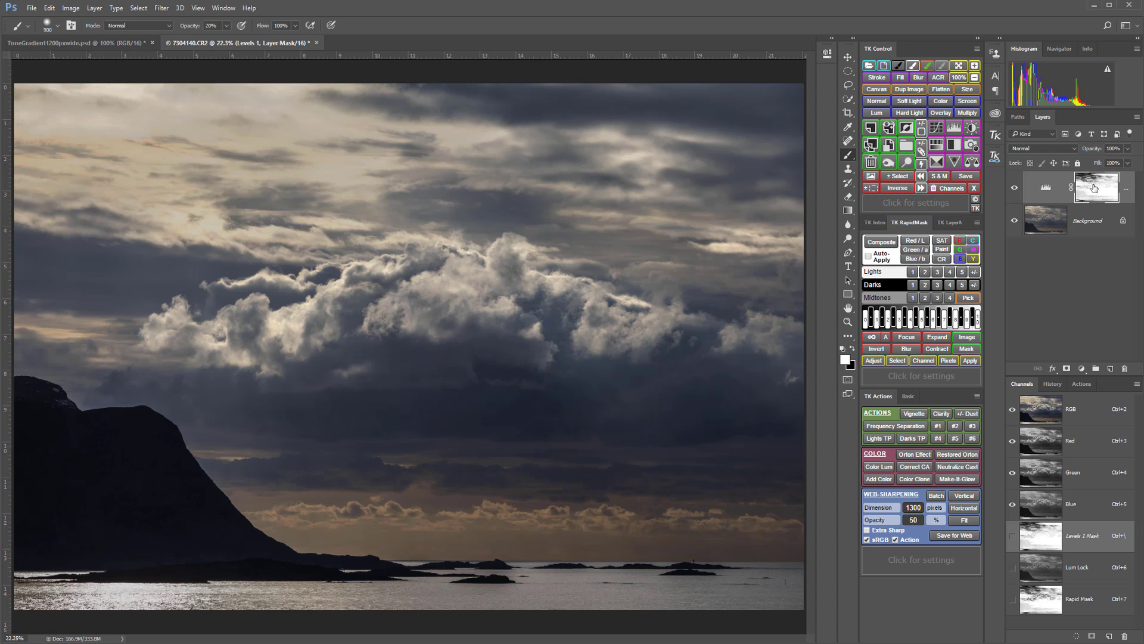
click(899, 66)
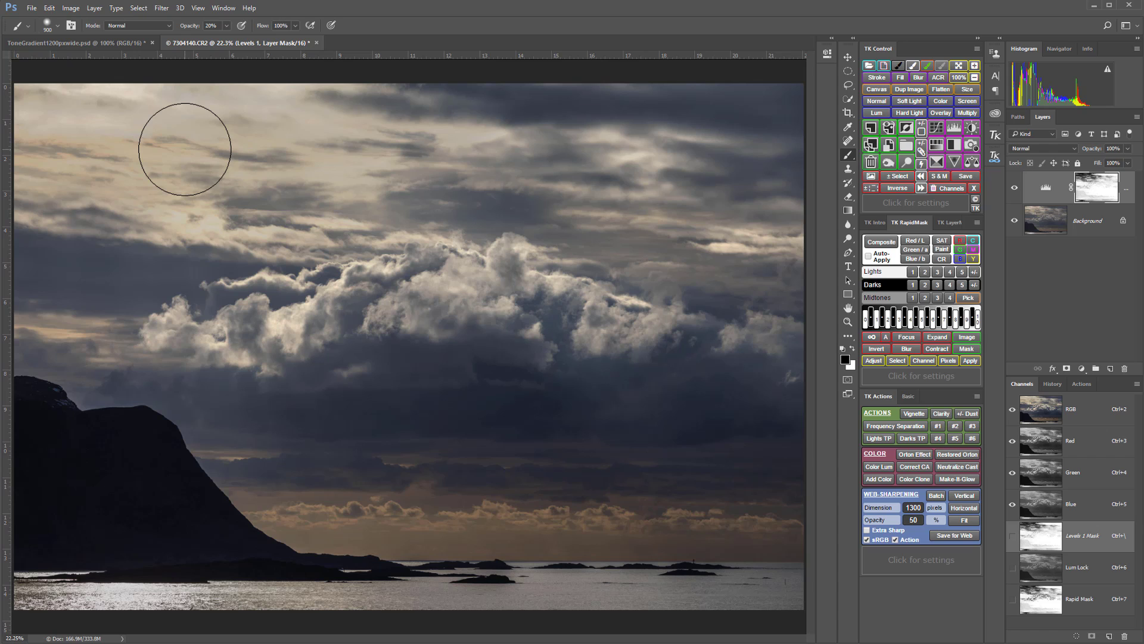
key(4)
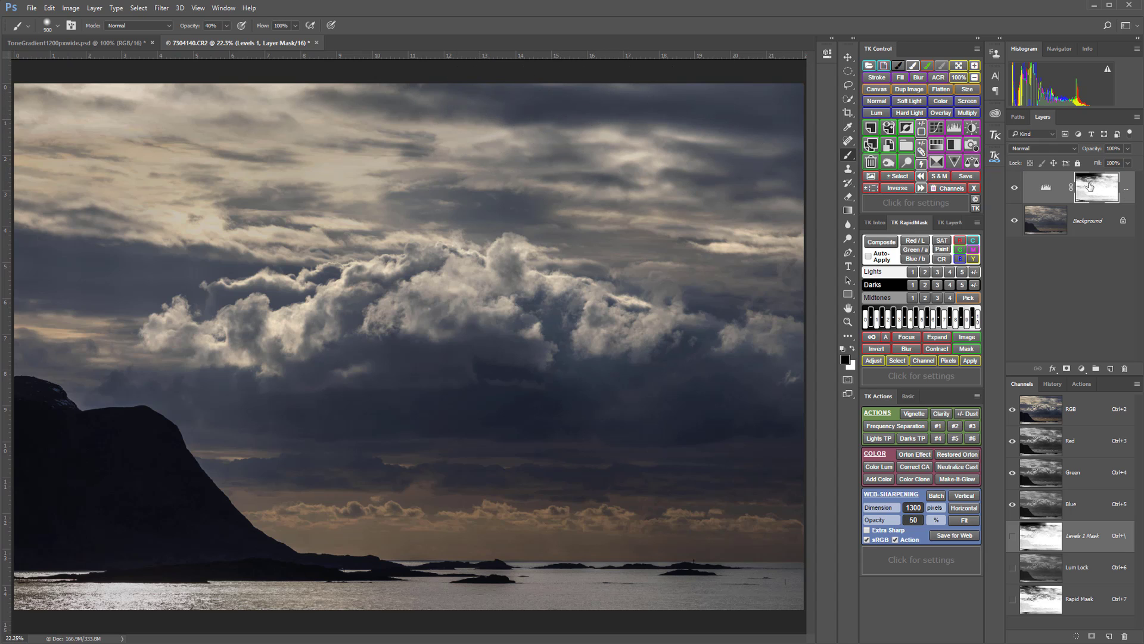
- Compare the photo with Levels 1 hidden and its mask disabled, leaving the layer hidden
click(1016, 189)
click(1016, 189)
click(1016, 188)
click(1016, 188)
shift+click(1099, 192)
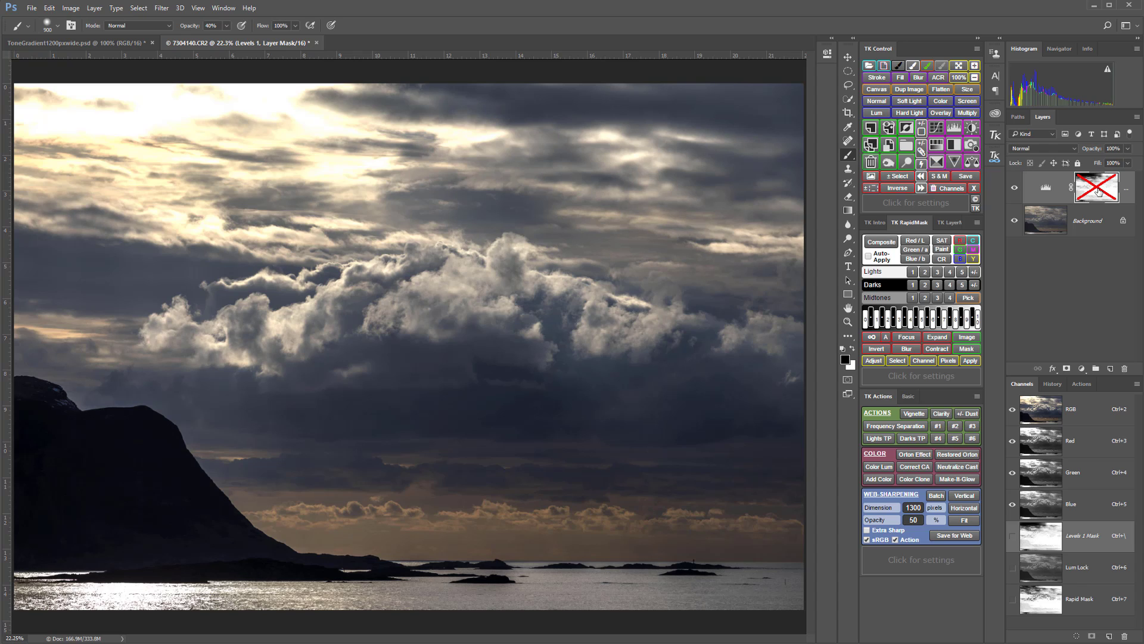
shift+click(1099, 192)
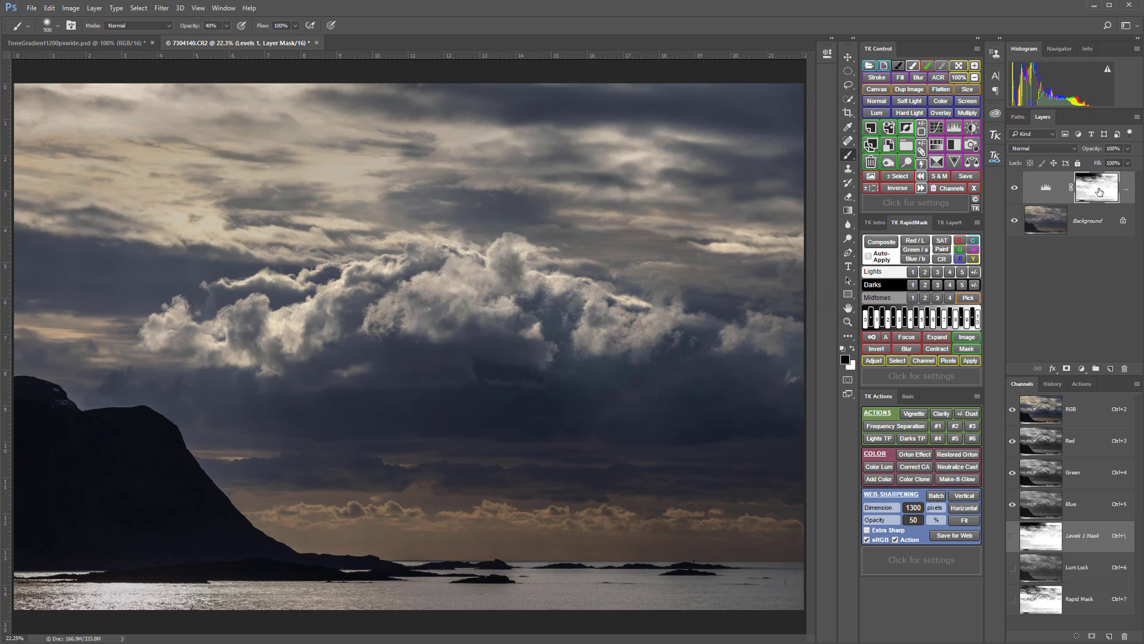
click(1015, 189)
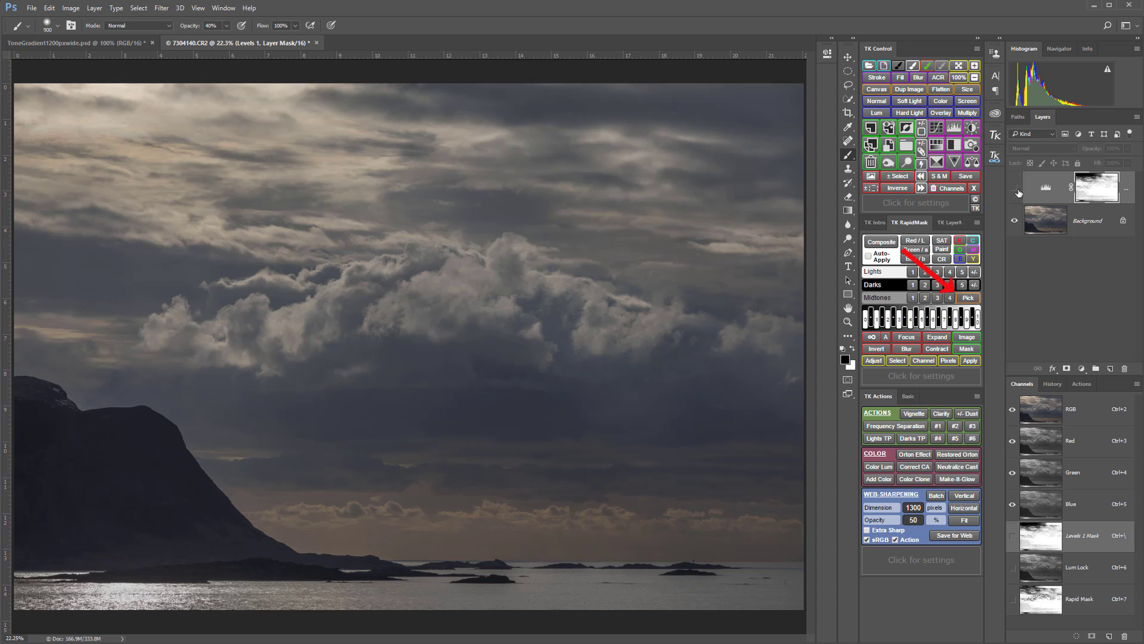
- Build a Midtones Pick Rapid Mask from a dark sky tone, then rebuild it from lighter and darker sky samples
click(966, 299)
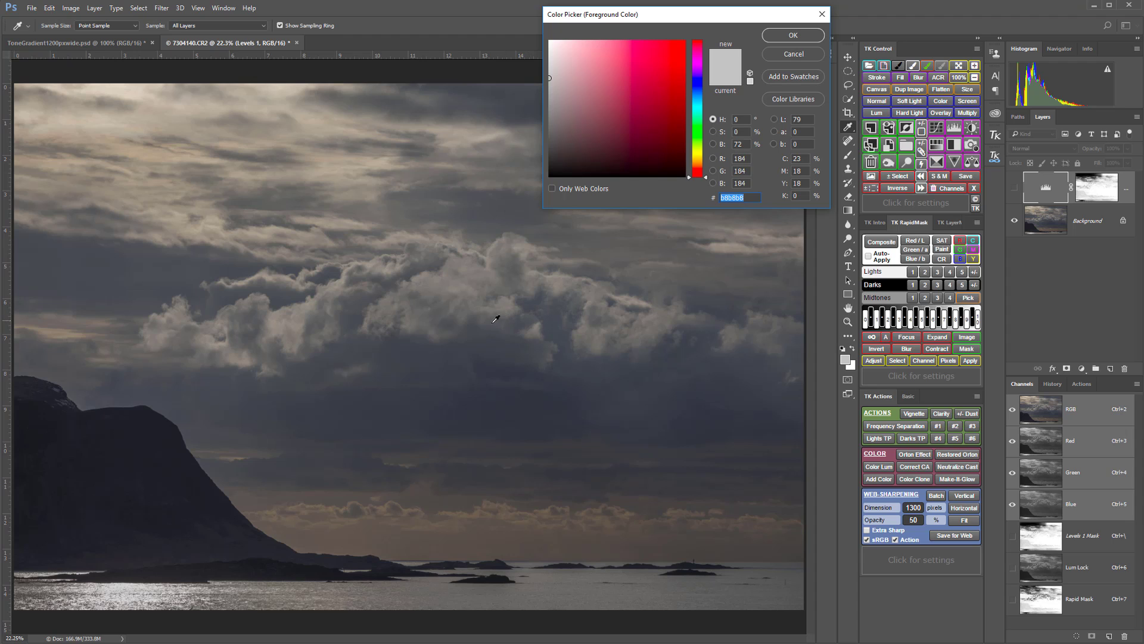
click(471, 321)
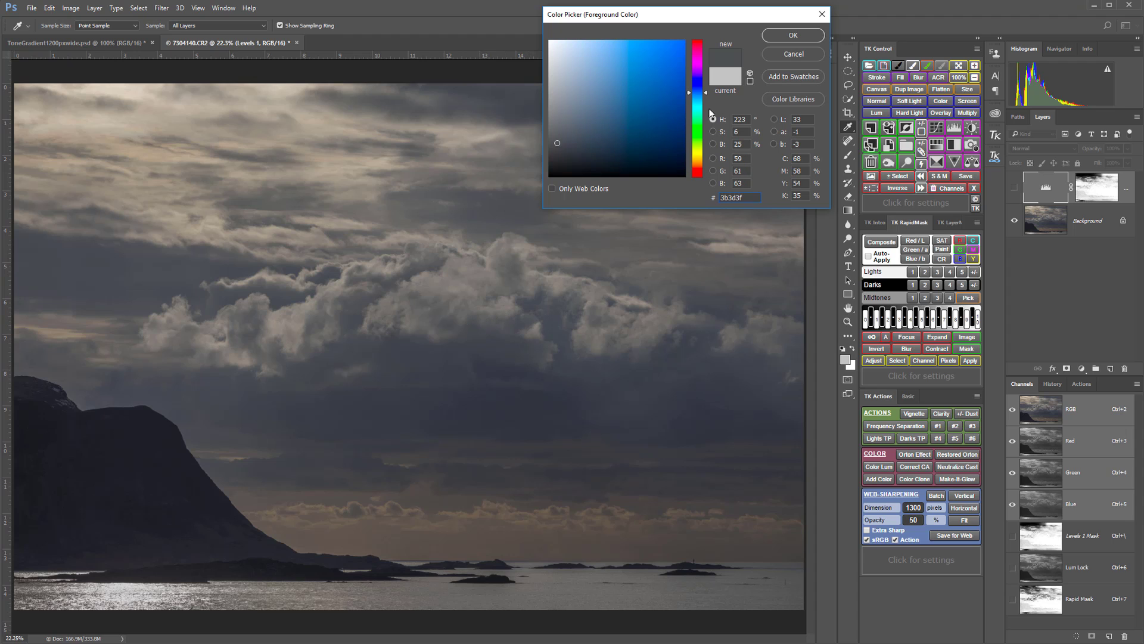
click(793, 35)
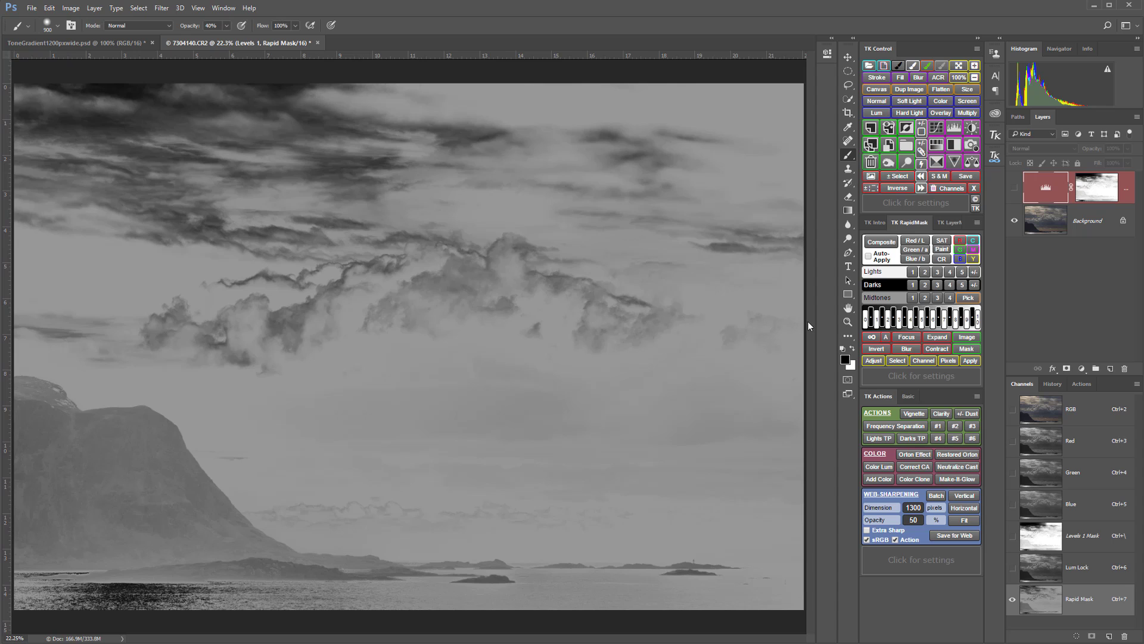
click(969, 298)
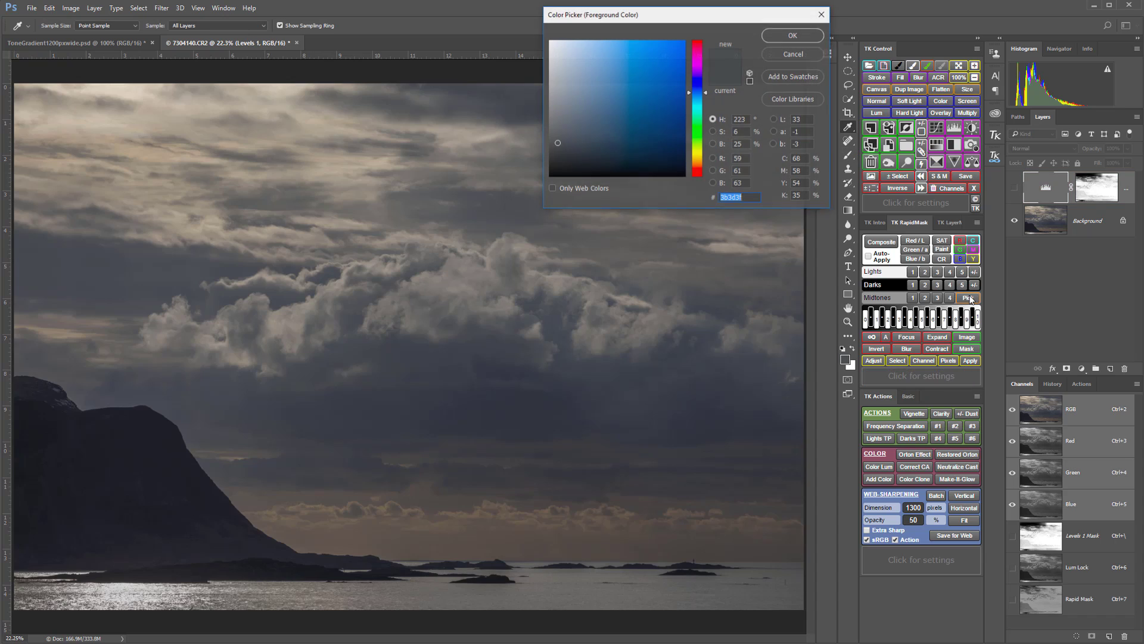
click(458, 302)
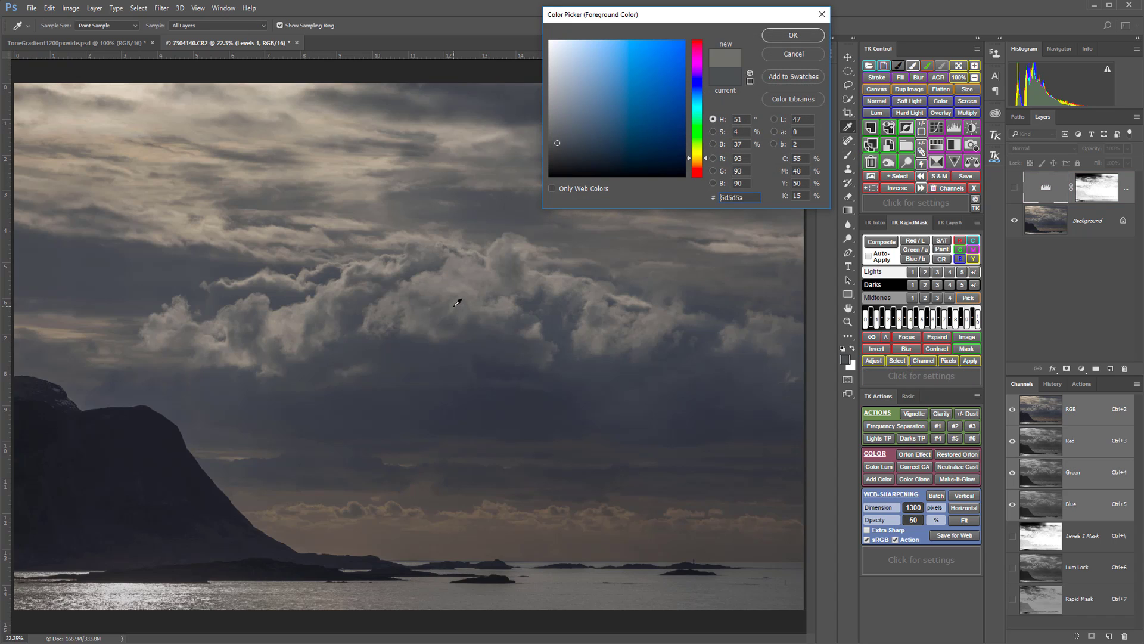
click(792, 35)
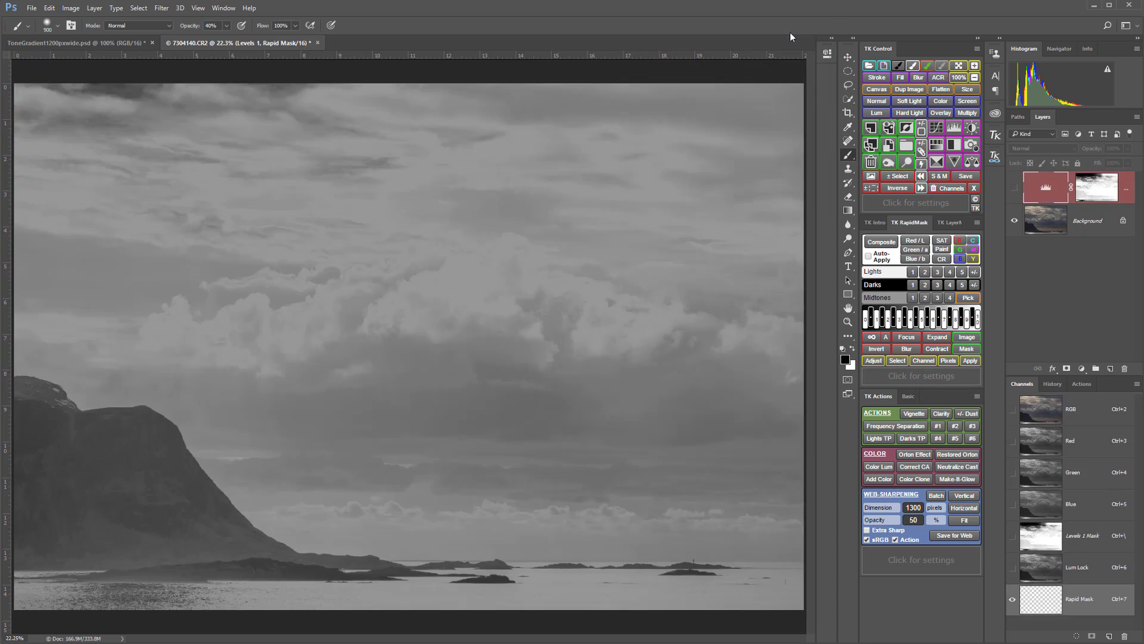
click(968, 298)
click(319, 368)
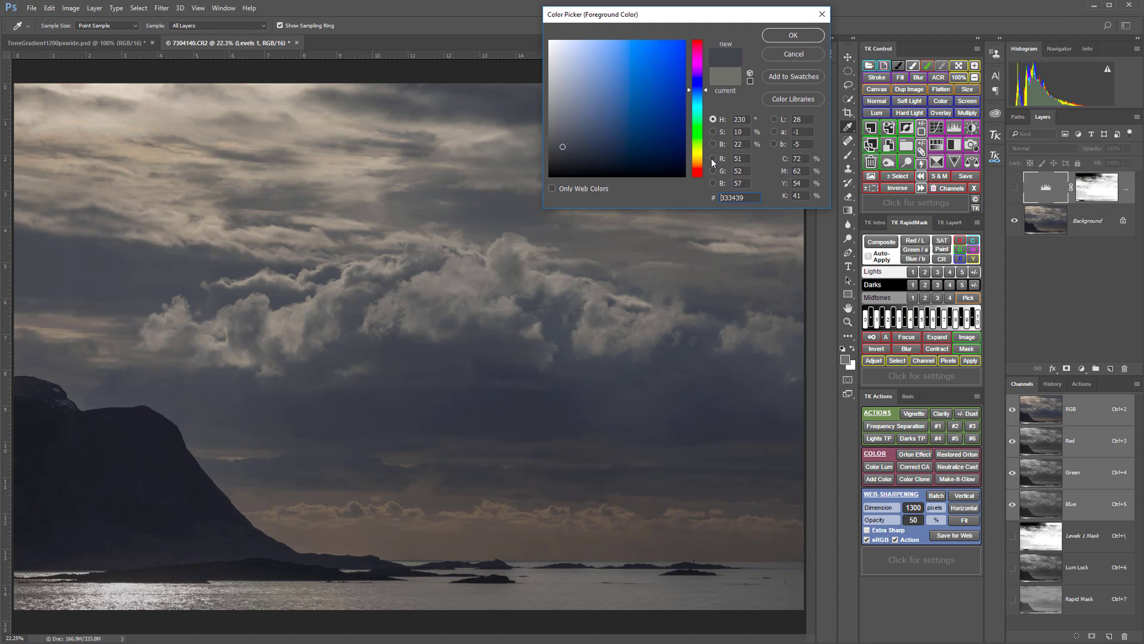
click(793, 36)
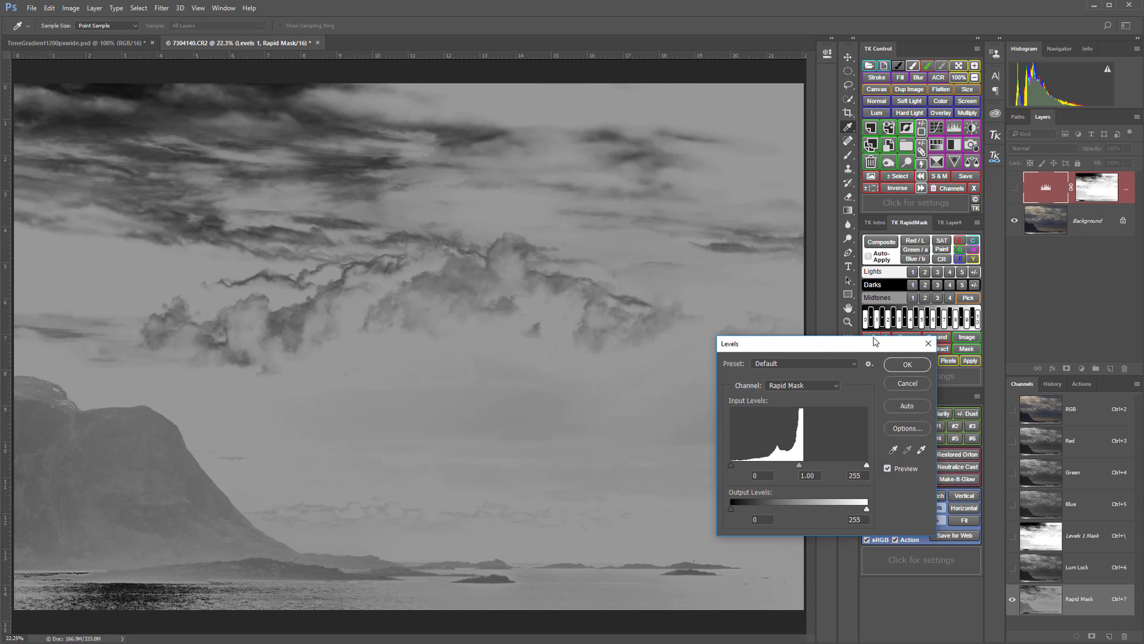
- Brighten the Rapid Mask with Levels white input 217, then add a masked Levels 2 layer with white input 152
drag(867, 464, 774, 465)
click(907, 365)
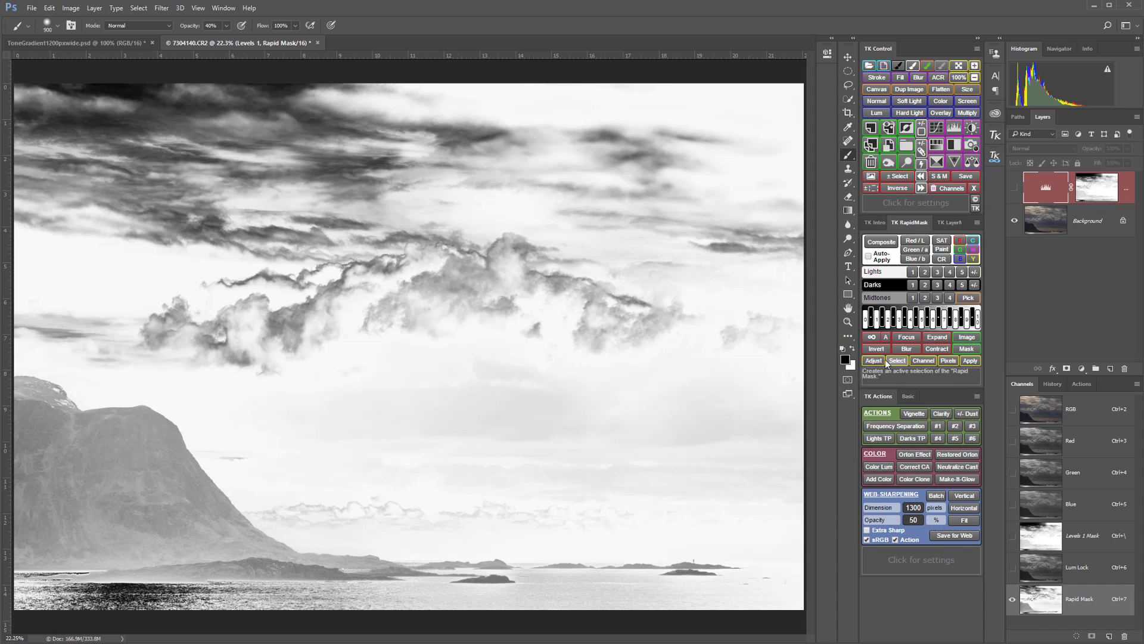
click(874, 361)
click(873, 267)
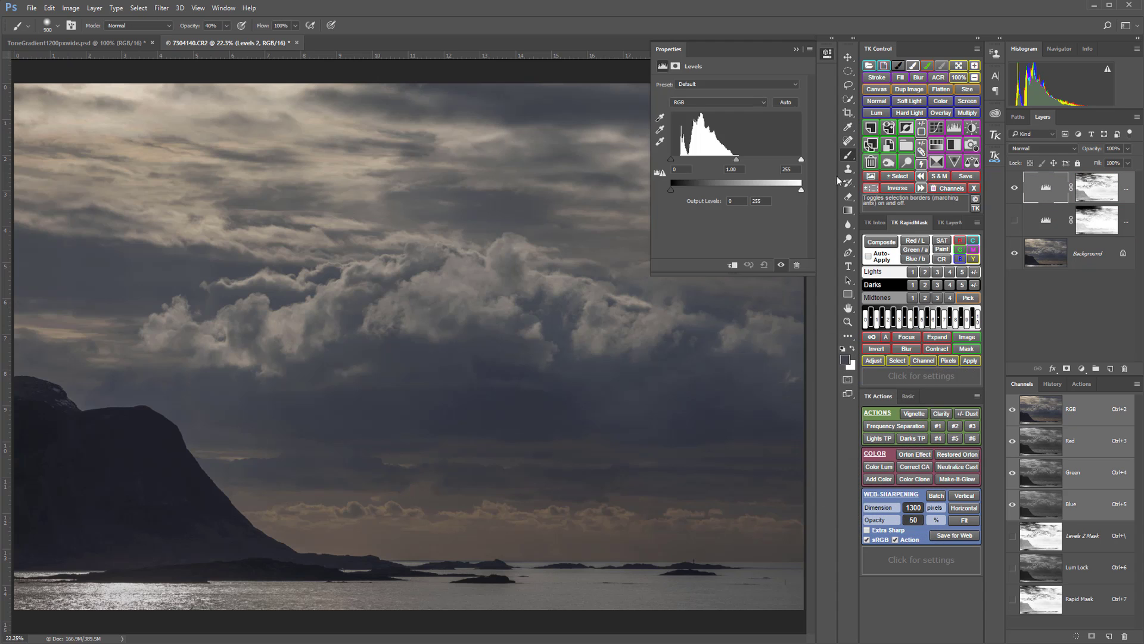
drag(802, 159, 718, 159)
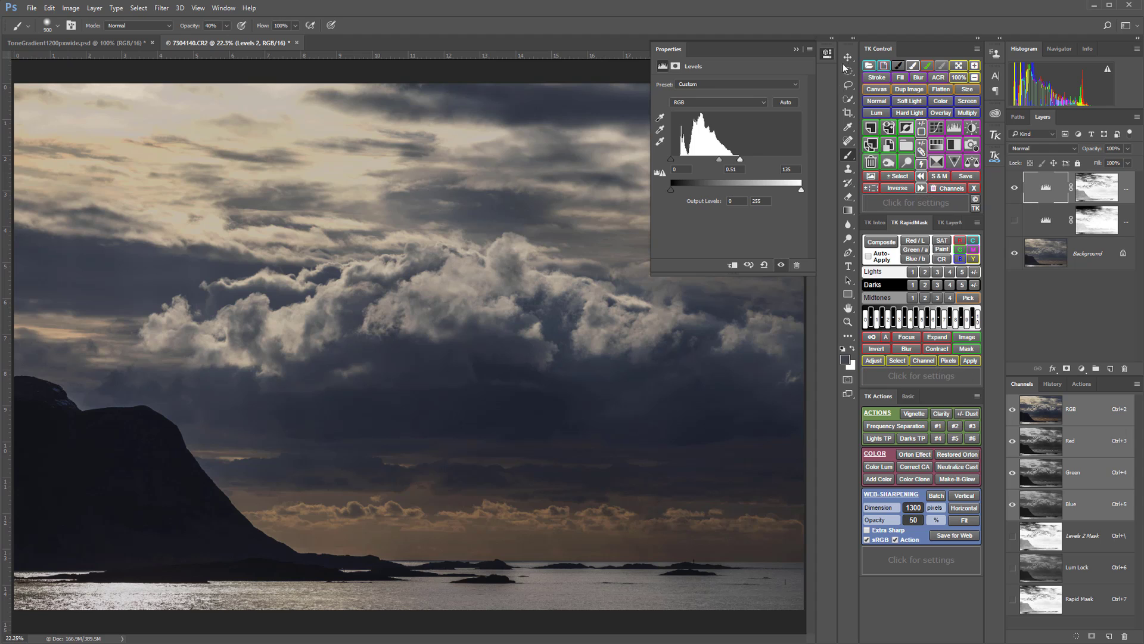
click(828, 55)
click(1102, 200)
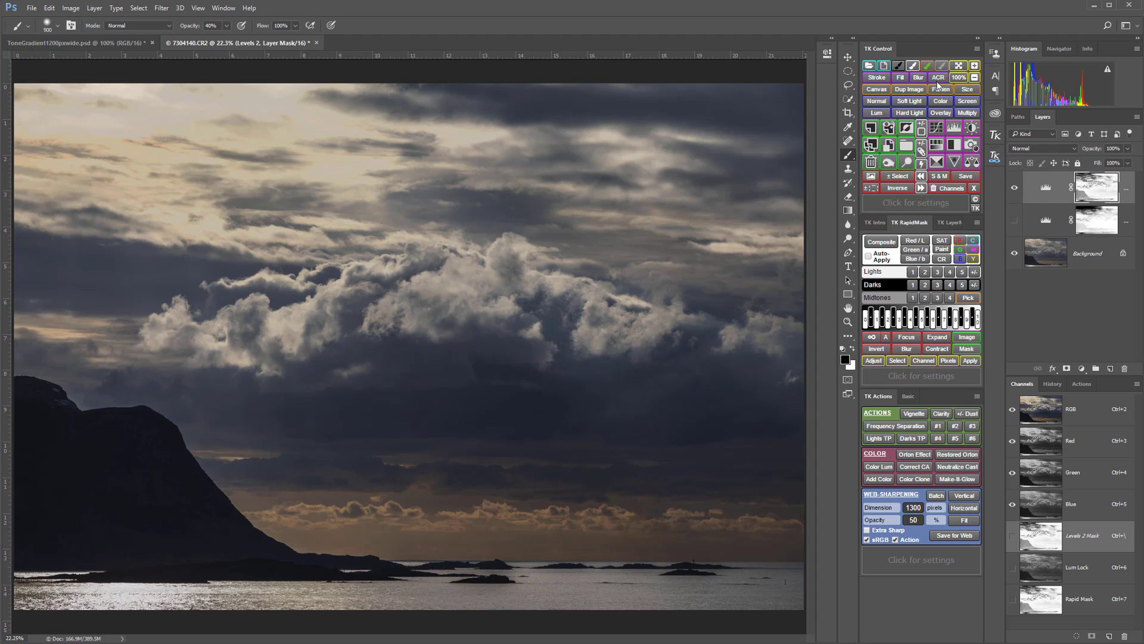
- Paint white over the clouds on the Levels 2 mask, then black at 50% over the upper-left sky and another patch
mouse_move(698, 303)
mouse_down()
mouse_move(633, 318)
mouse_move(549, 291)
mouse_move(467, 285)
mouse_move(218, 337)
mouse_move(423, 314)
mouse_move(621, 330)
mouse_move(668, 248)
mouse_move(752, 249)
mouse_move(433, 202)
mouse_up()
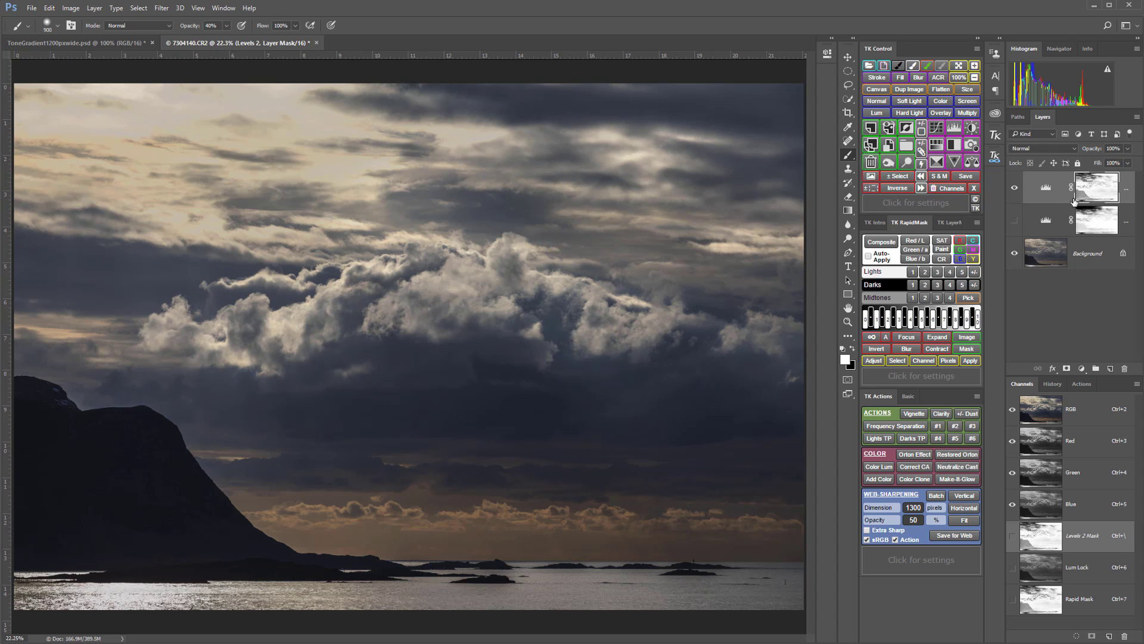
click(899, 70)
key(5)
drag(121, 98, 24, 78)
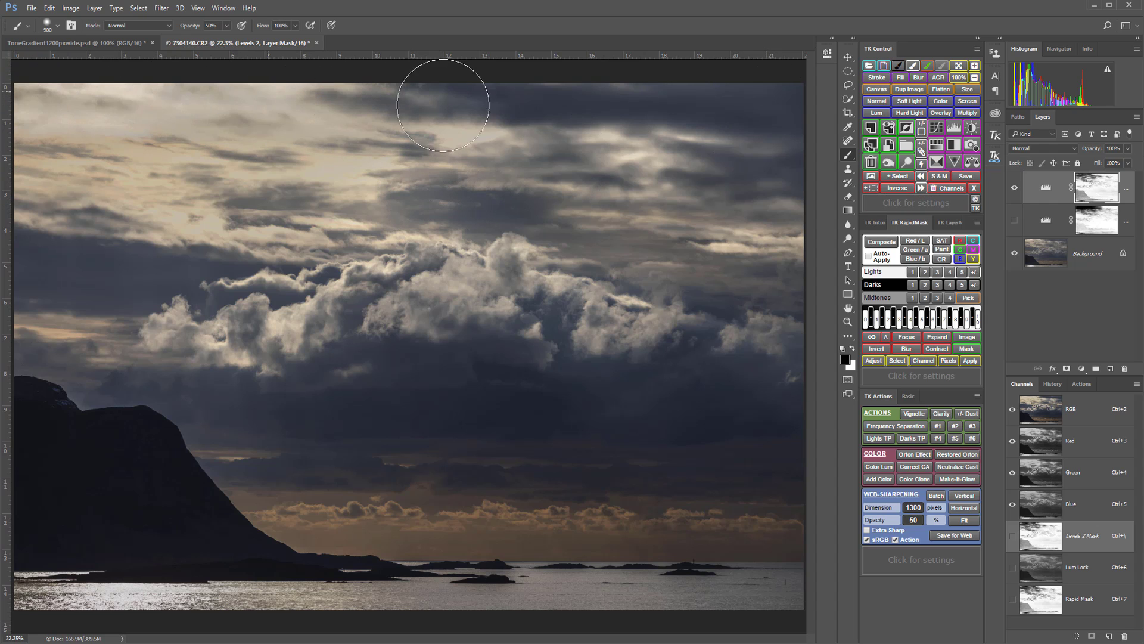
drag(525, 120, 704, 143)
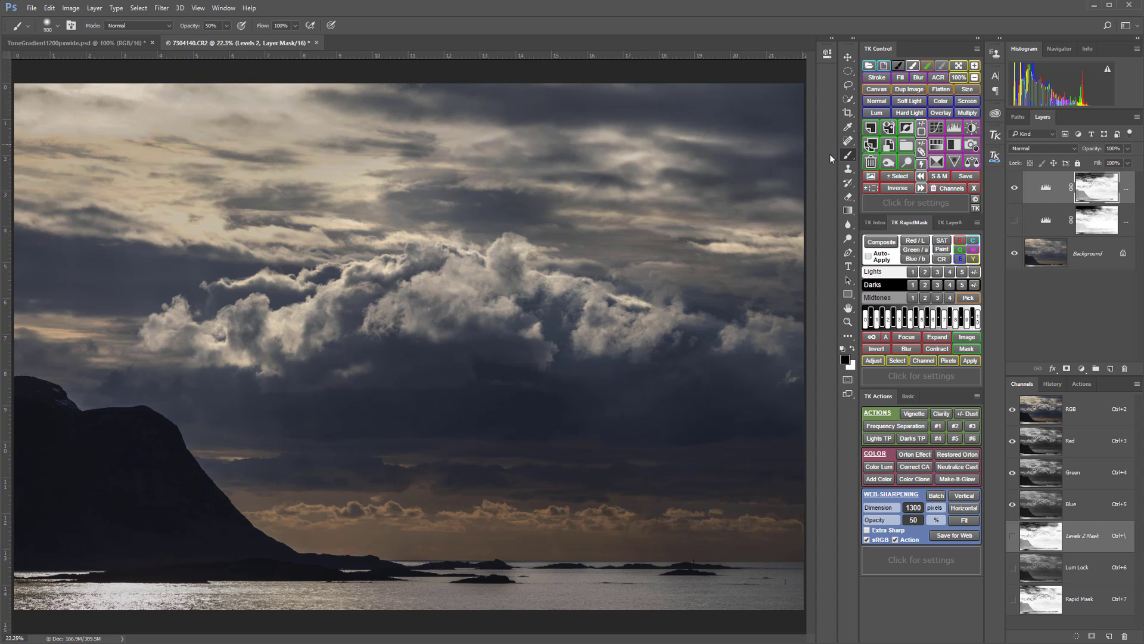